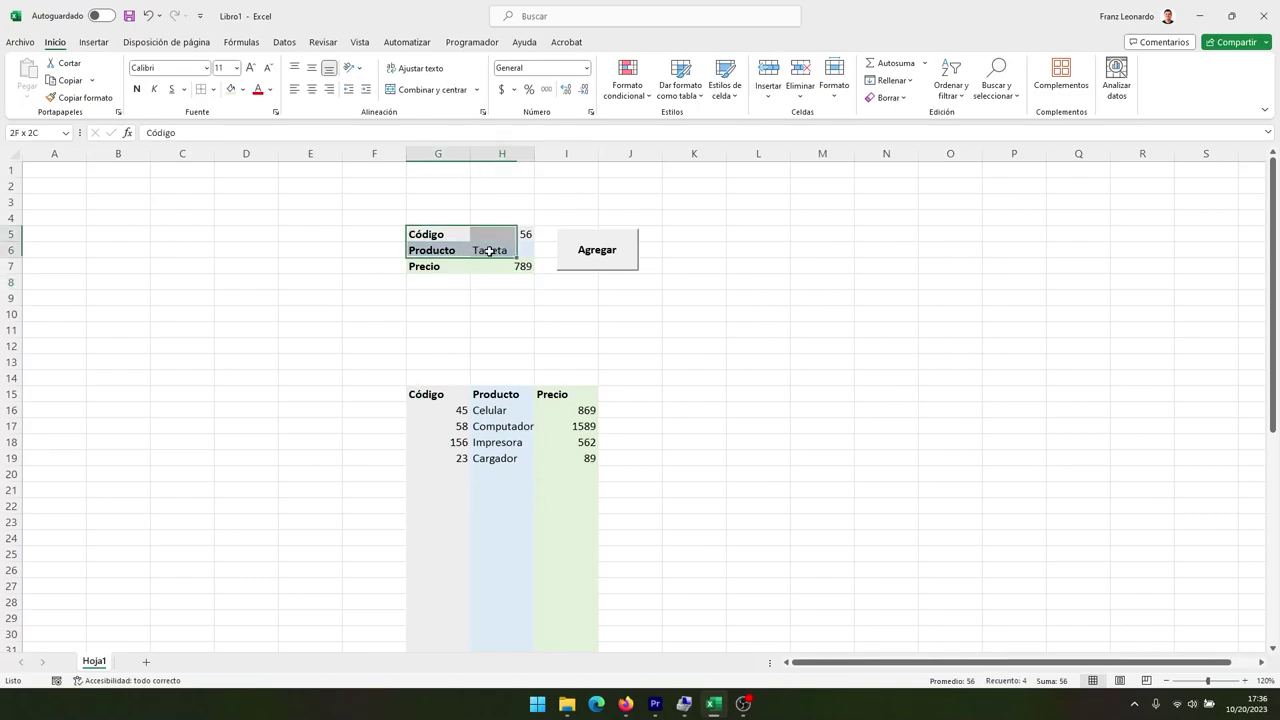
# Step: Add the Mouse and Tarjeta entries to the table, then select the old F3:K11 form and button for removal
pyautogui.moveTo(425, 234); pyautogui.dragTo(518, 266)
pyautogui.click(526, 298)
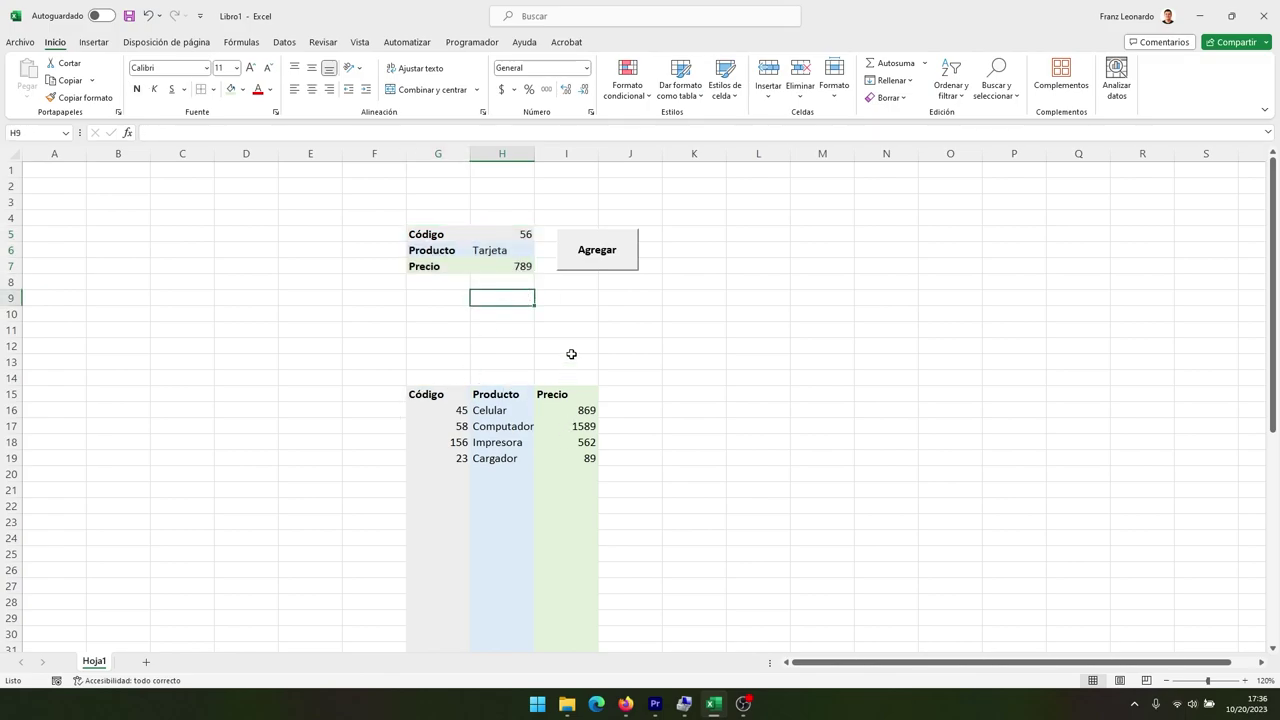
pyautogui.click(613, 263)
pyautogui.click(701, 345)
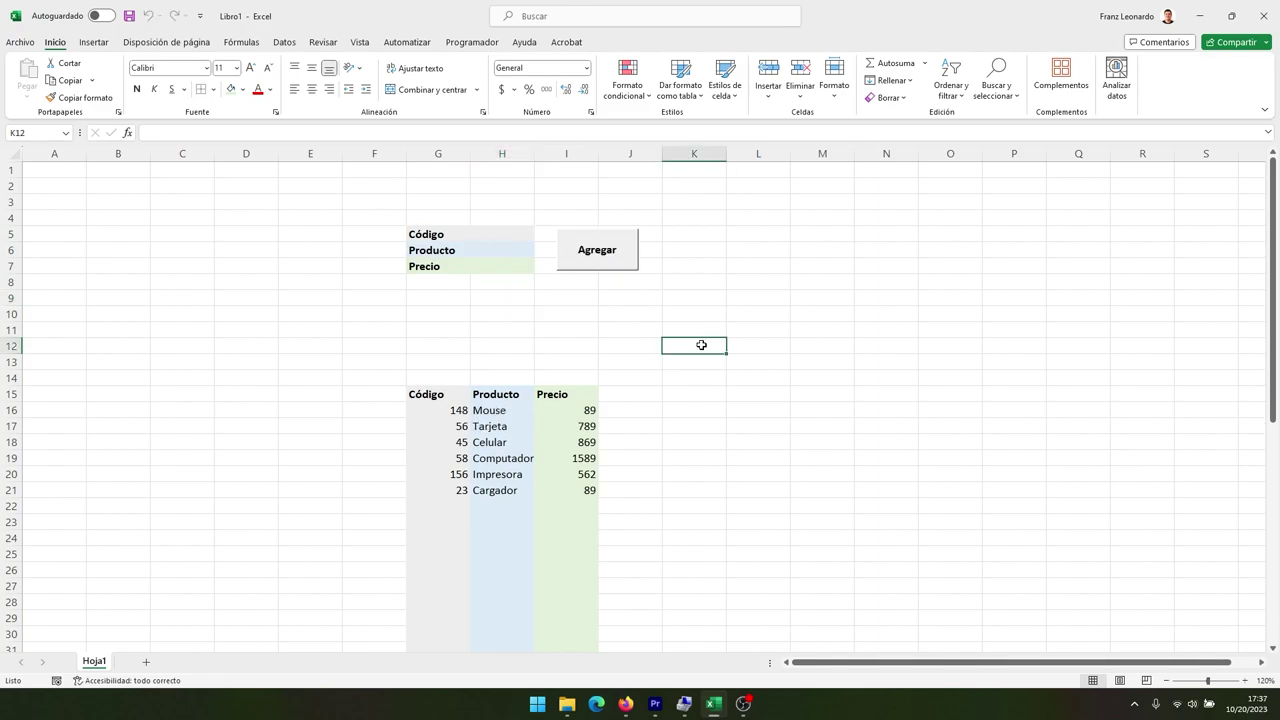
pyautogui.click(346, 199)
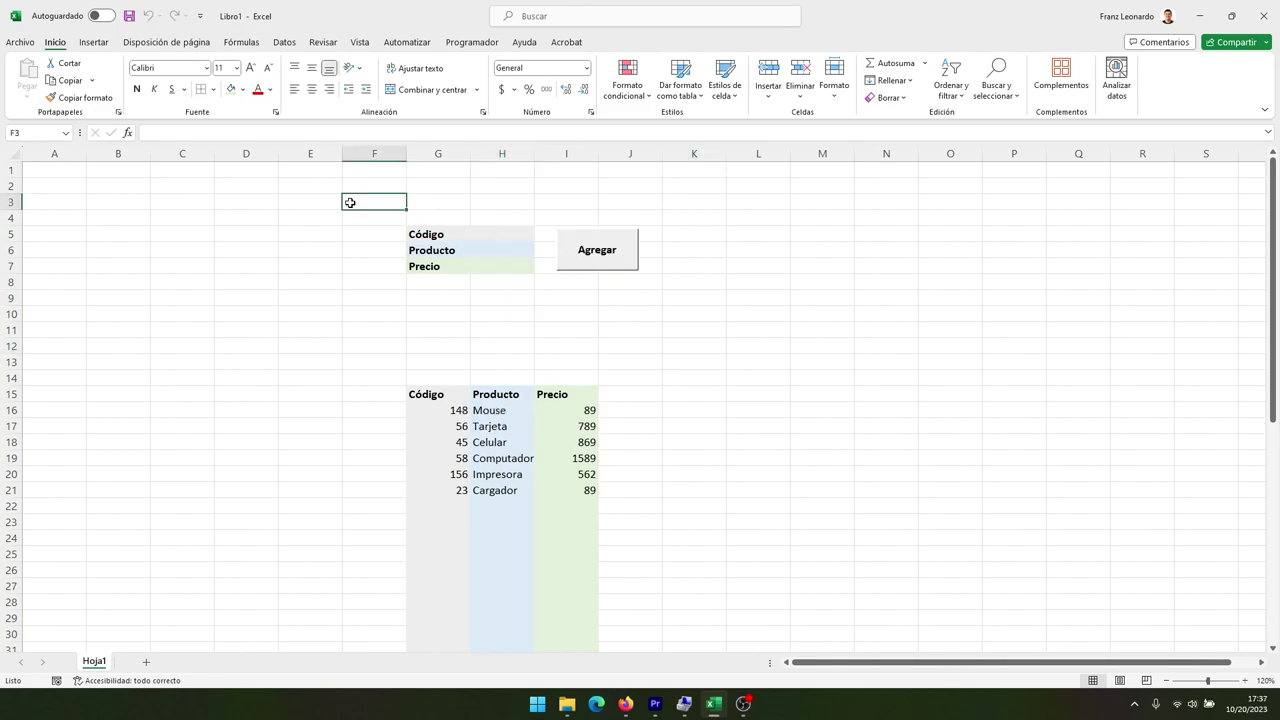
pyautogui.keyDown('shift'); pyautogui.click(713, 327); pyautogui.keyUp('shift')
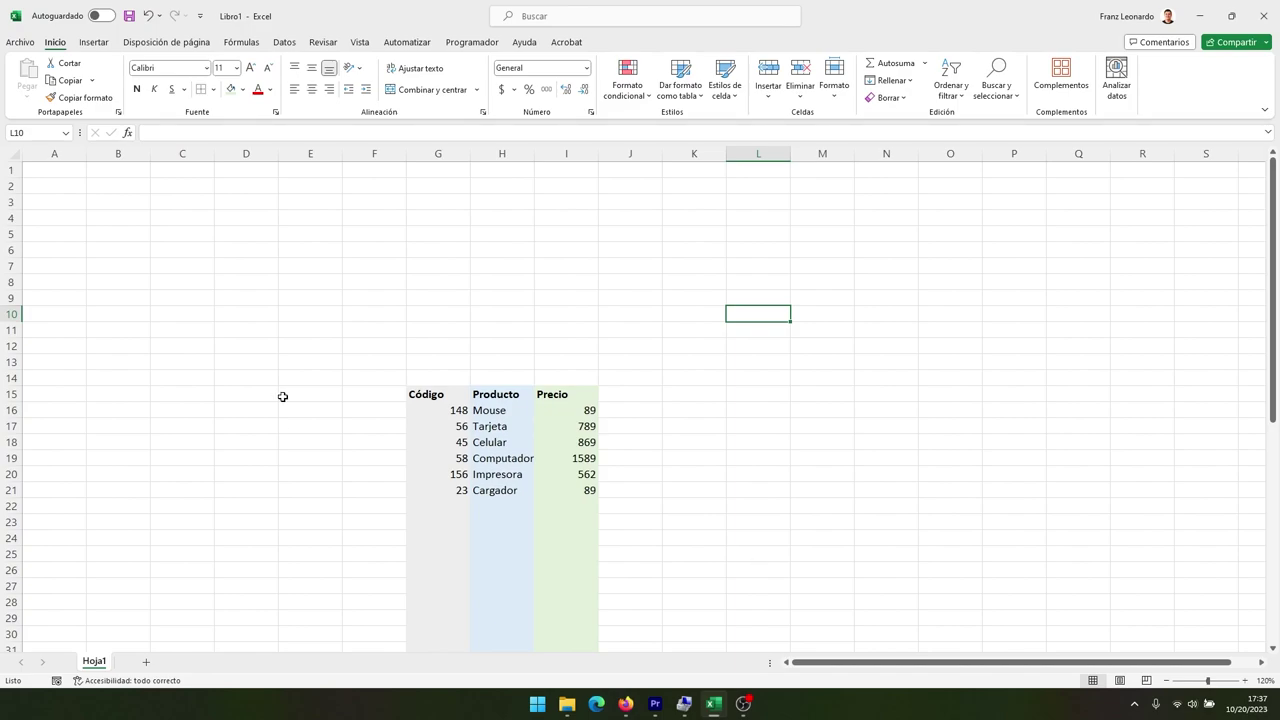
# Step: Show the Programador tab and confirm it is checked under Personalizar cinta de opciones
pyautogui.click(478, 46)
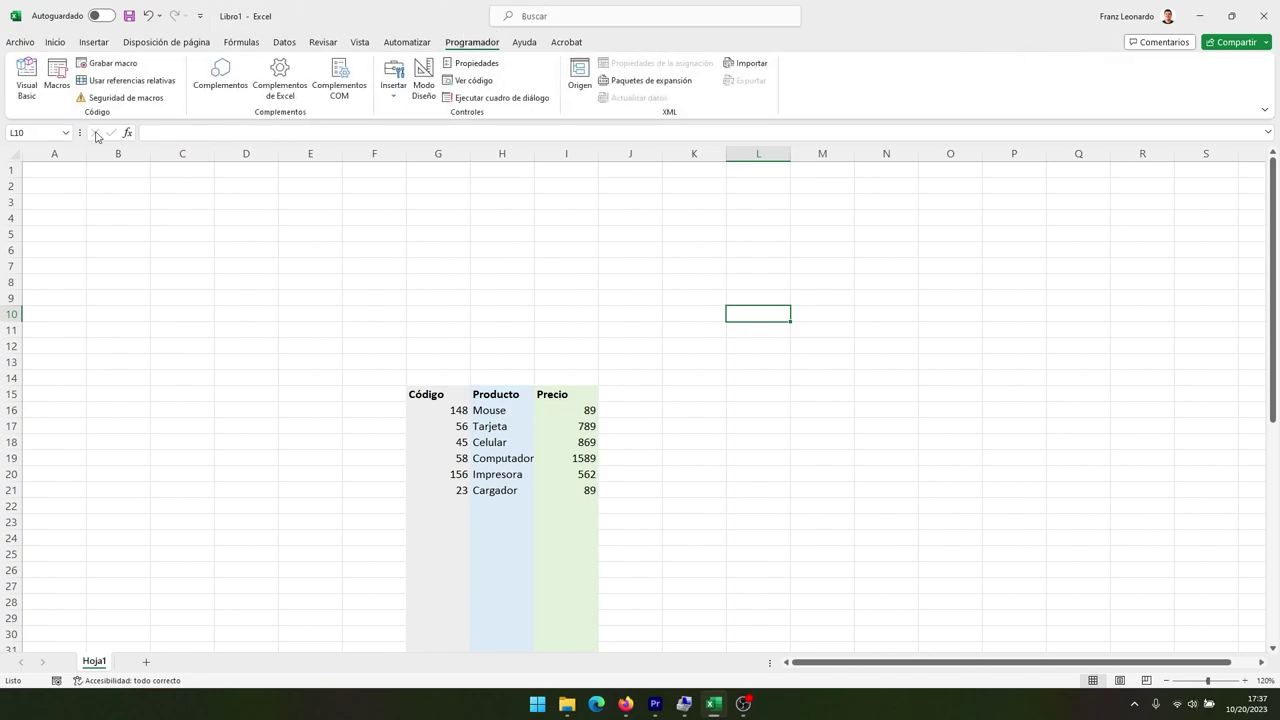
pyautogui.click(18, 43)
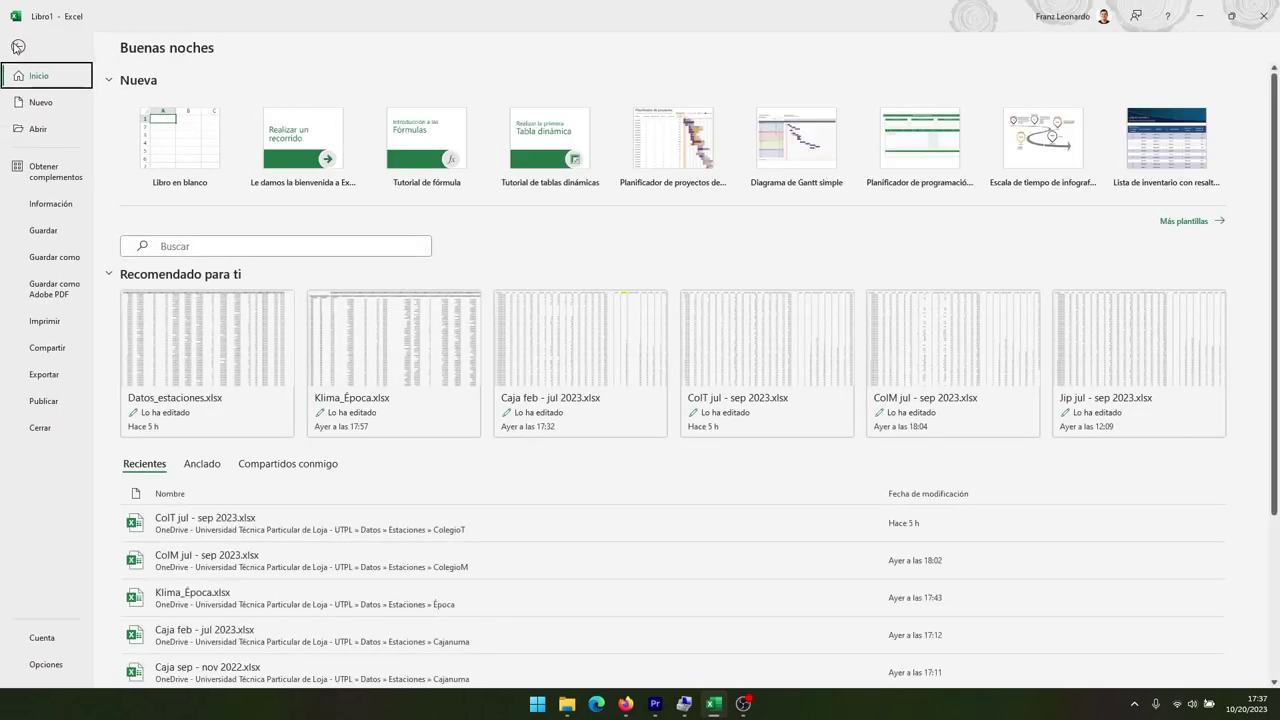
pyautogui.click(44, 665)
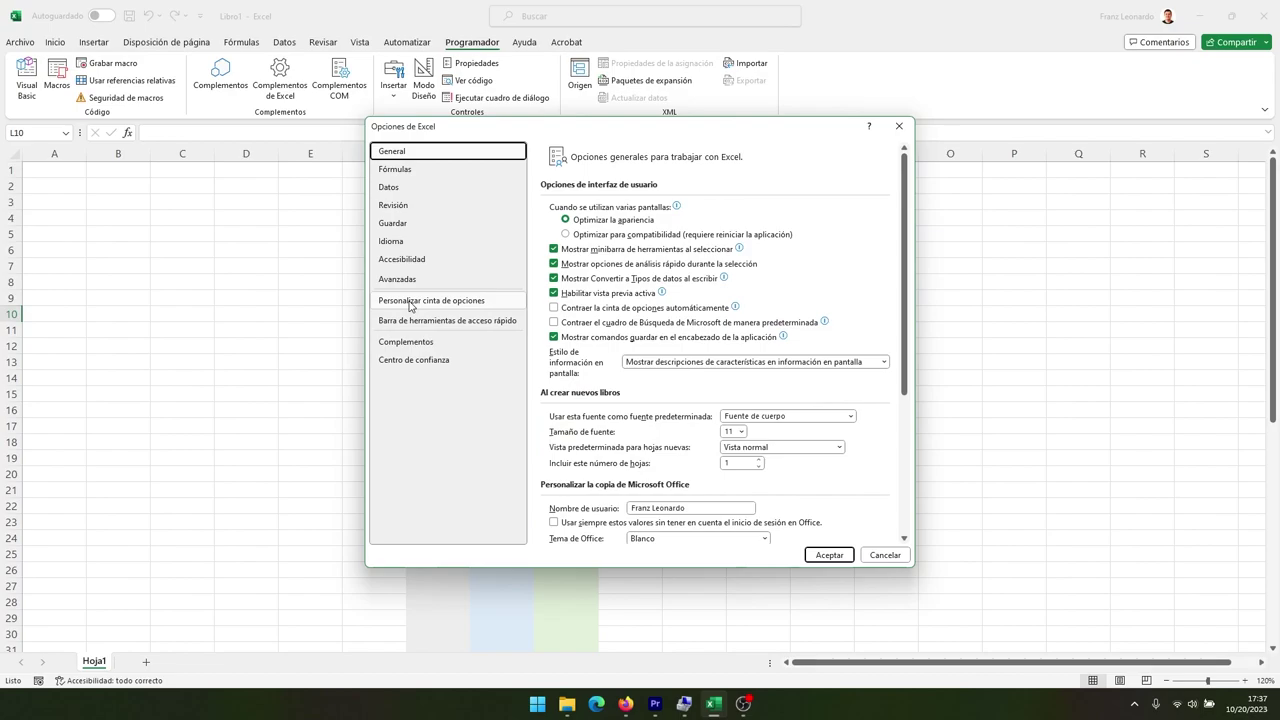
pyautogui.click(410, 301)
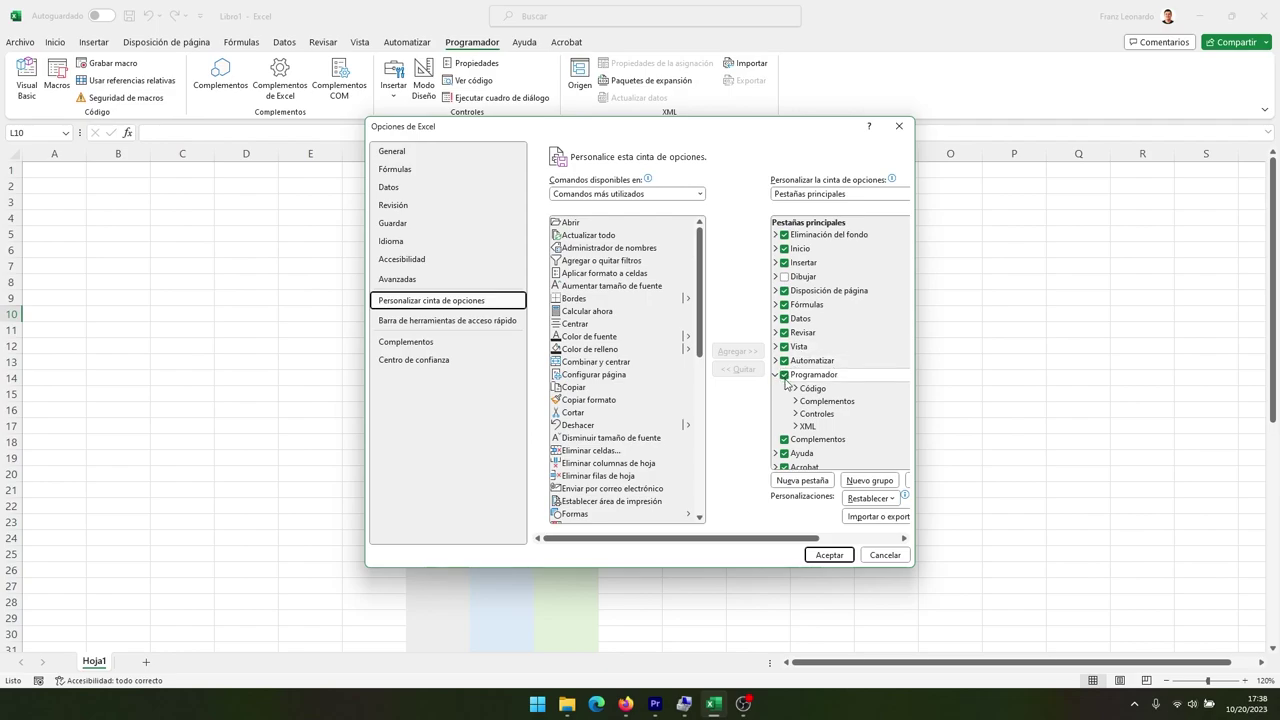
pyautogui.click(829, 555)
# Step: Copy the Código, Producto and Precio table headers and paste them transposed into G5:G7
pyautogui.click(636, 330)
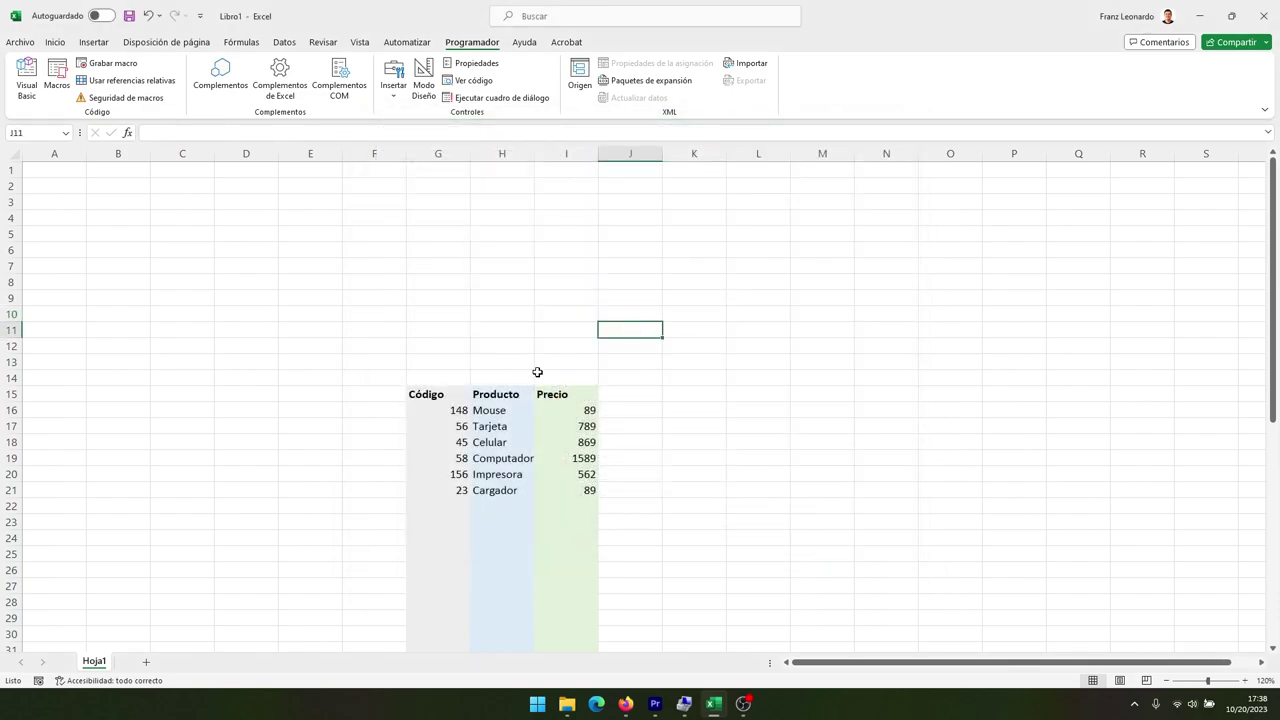
pyautogui.moveTo(425, 395); pyautogui.dragTo(556, 396)
pyautogui.hotkey('ctrl', 'c')
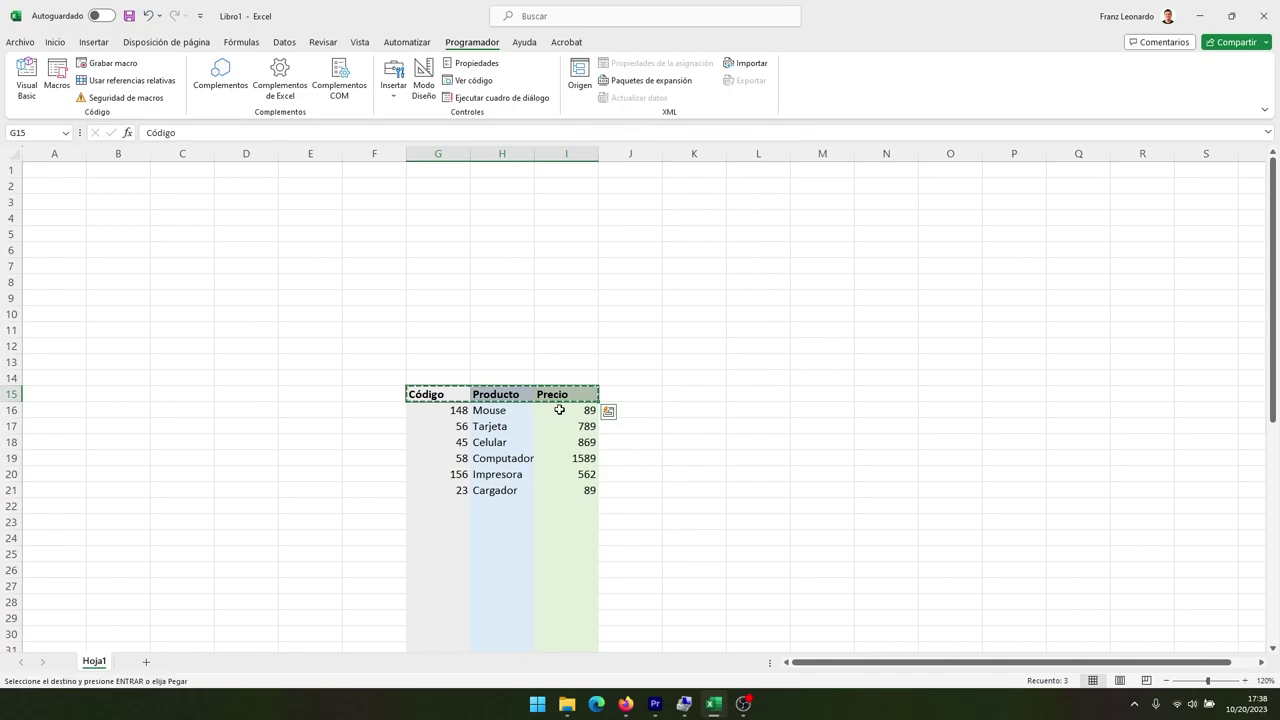
pyautogui.click(434, 236)
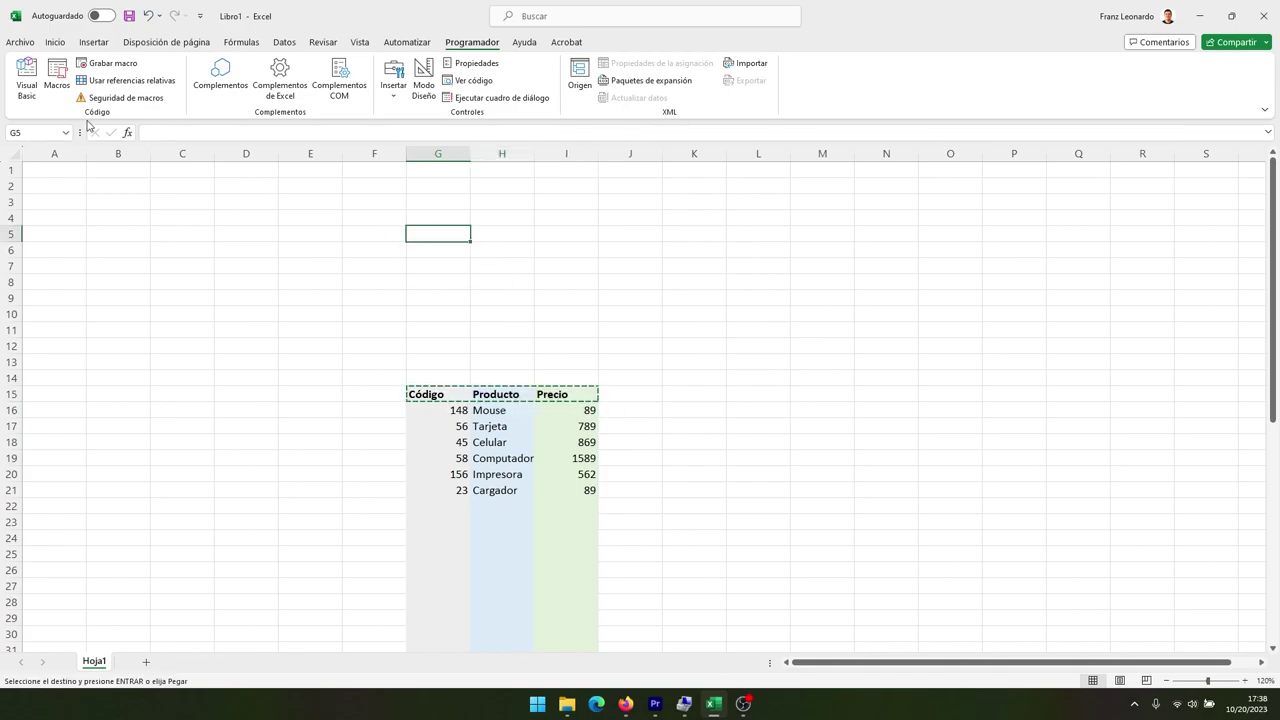
pyautogui.click(55, 42)
pyautogui.click(27, 95)
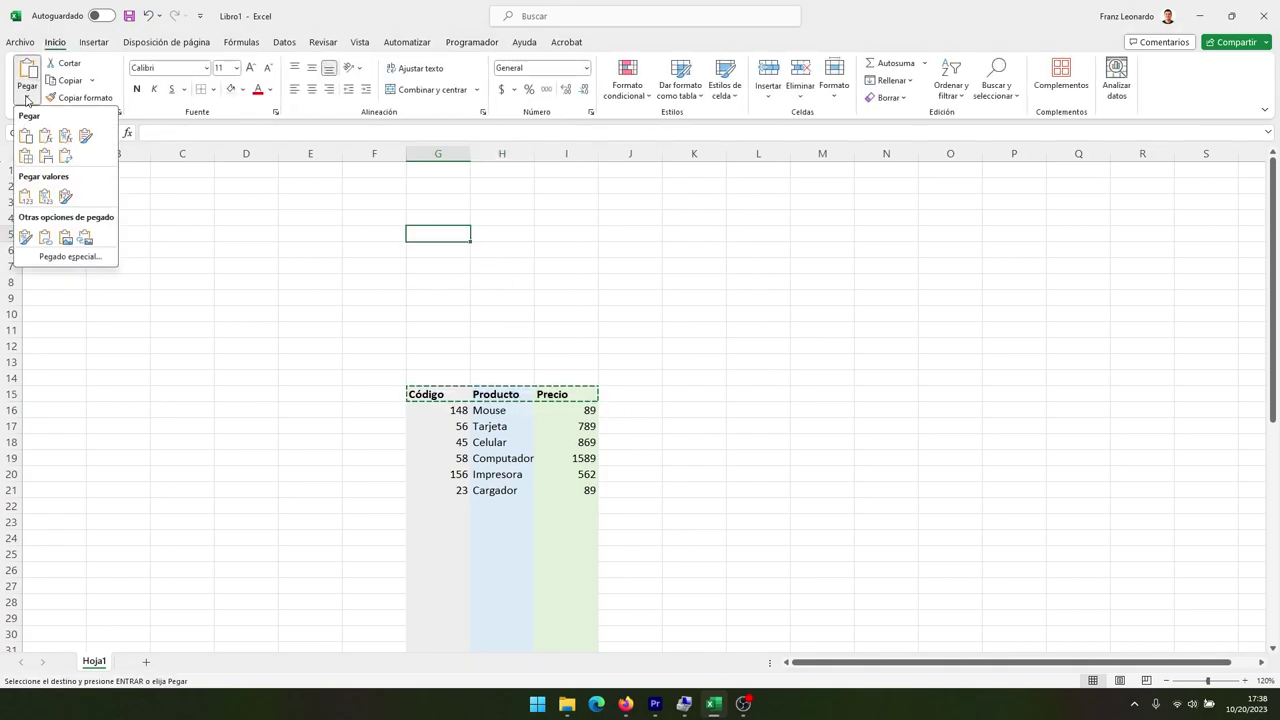
pyautogui.click(65, 156)
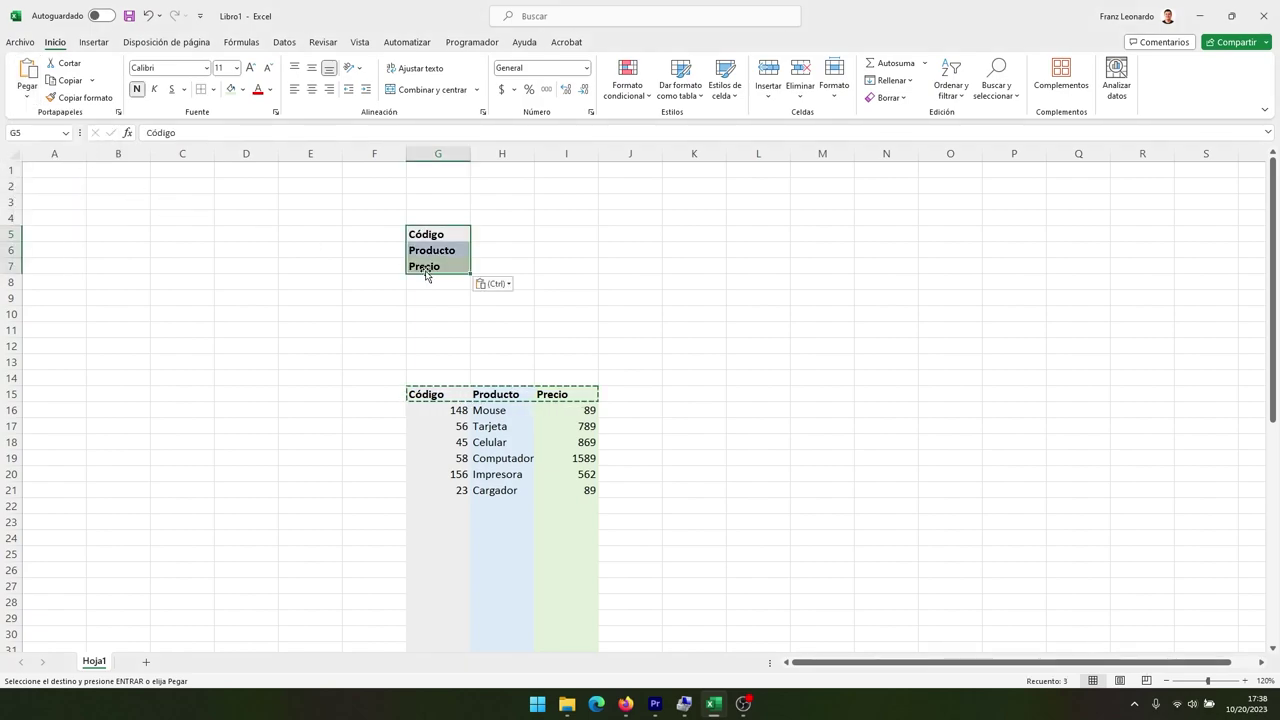
pyautogui.click(694, 297)
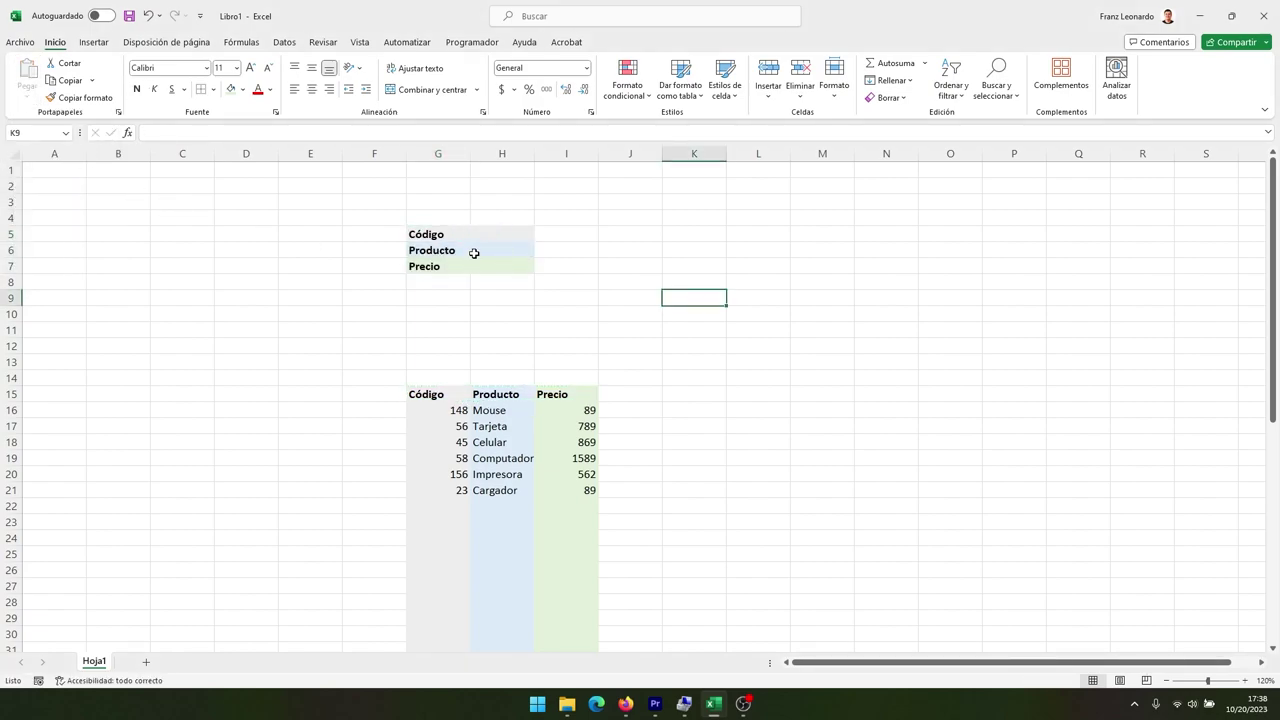
# Step: Select the H5:H7 entry cells beside the new labels, starting at H5
pyautogui.moveTo(480, 236); pyautogui.dragTo(488, 269)
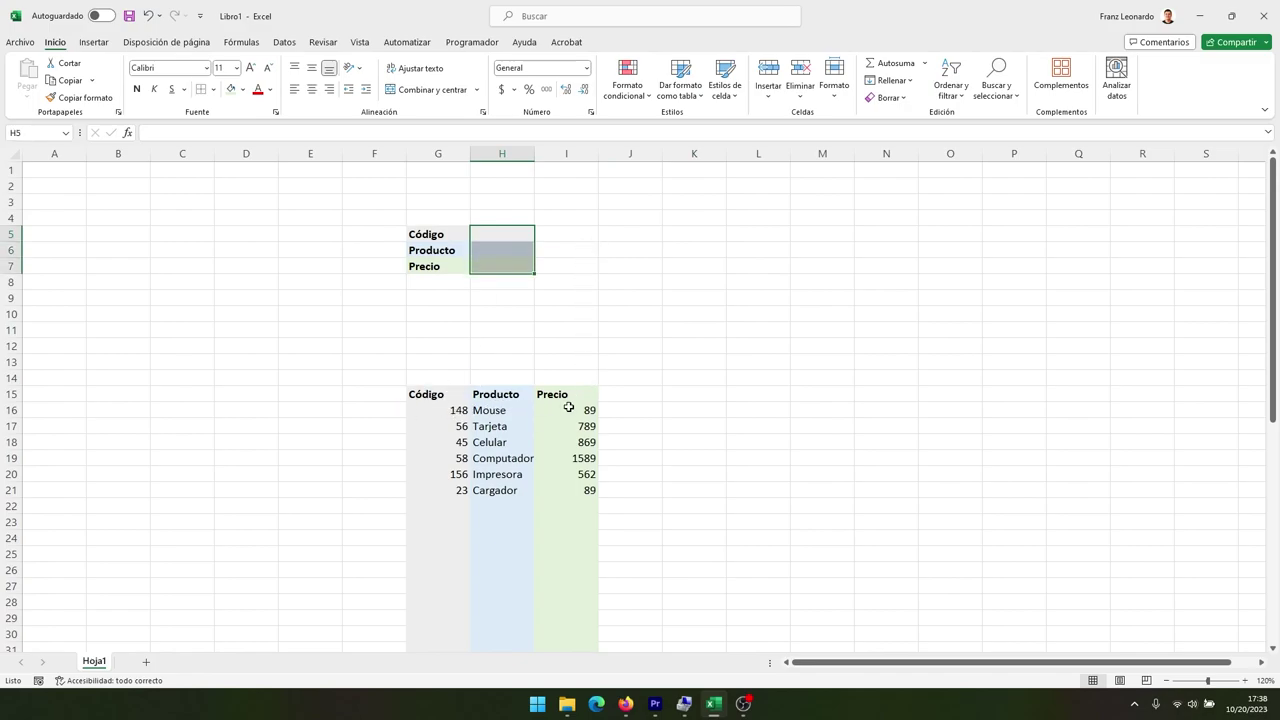
pyautogui.click(494, 237)
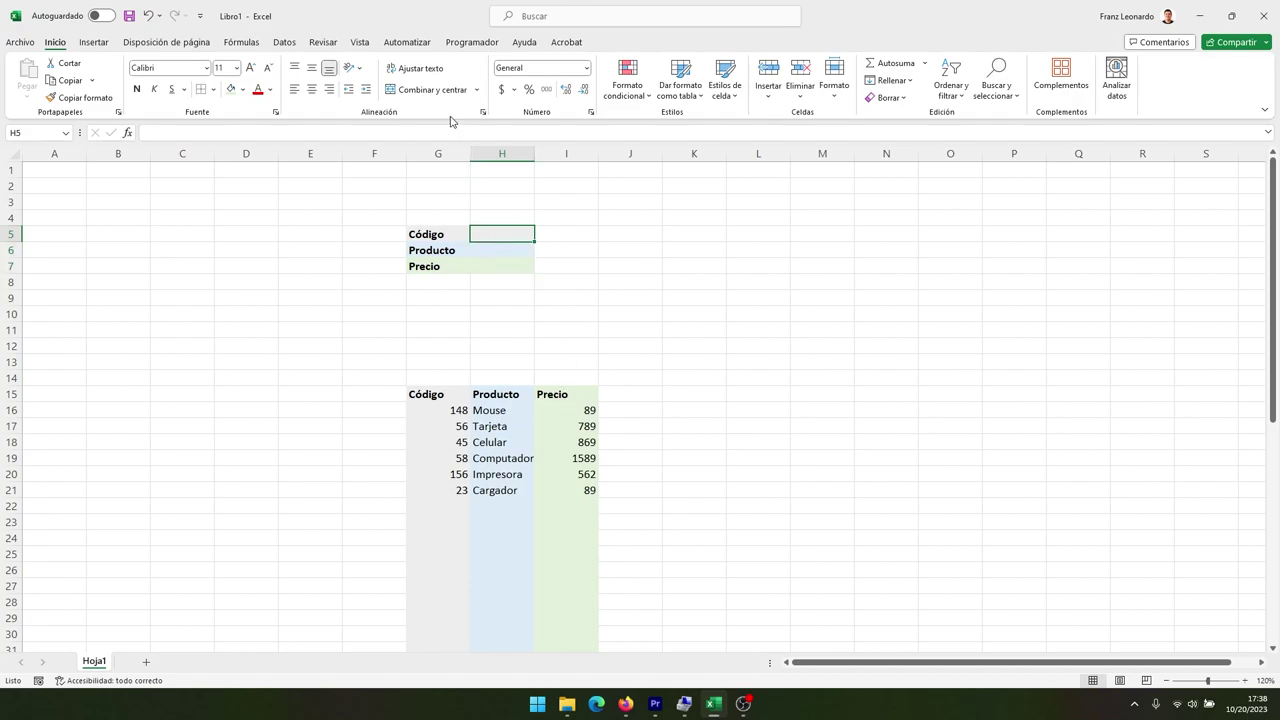
pyautogui.click(468, 47)
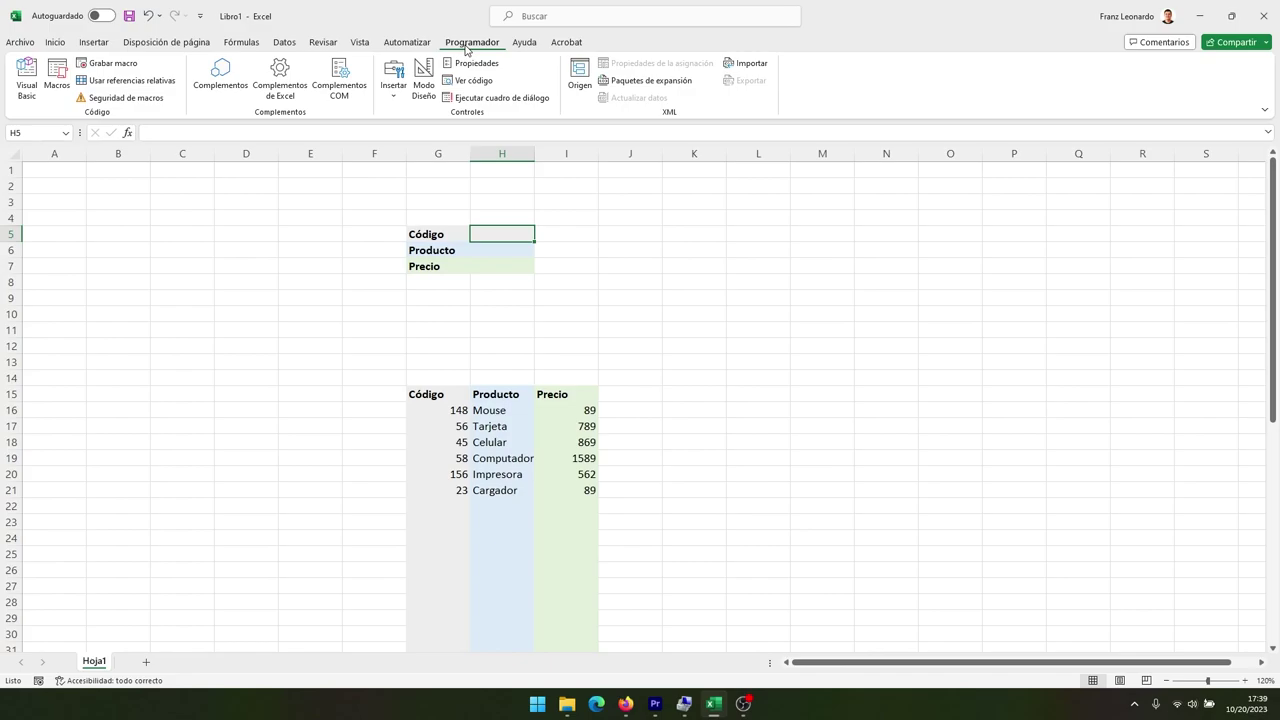
# Step: Type code 367, product Monitor and price 900 down cells H5, H6 and H7
pyautogui.write('367')
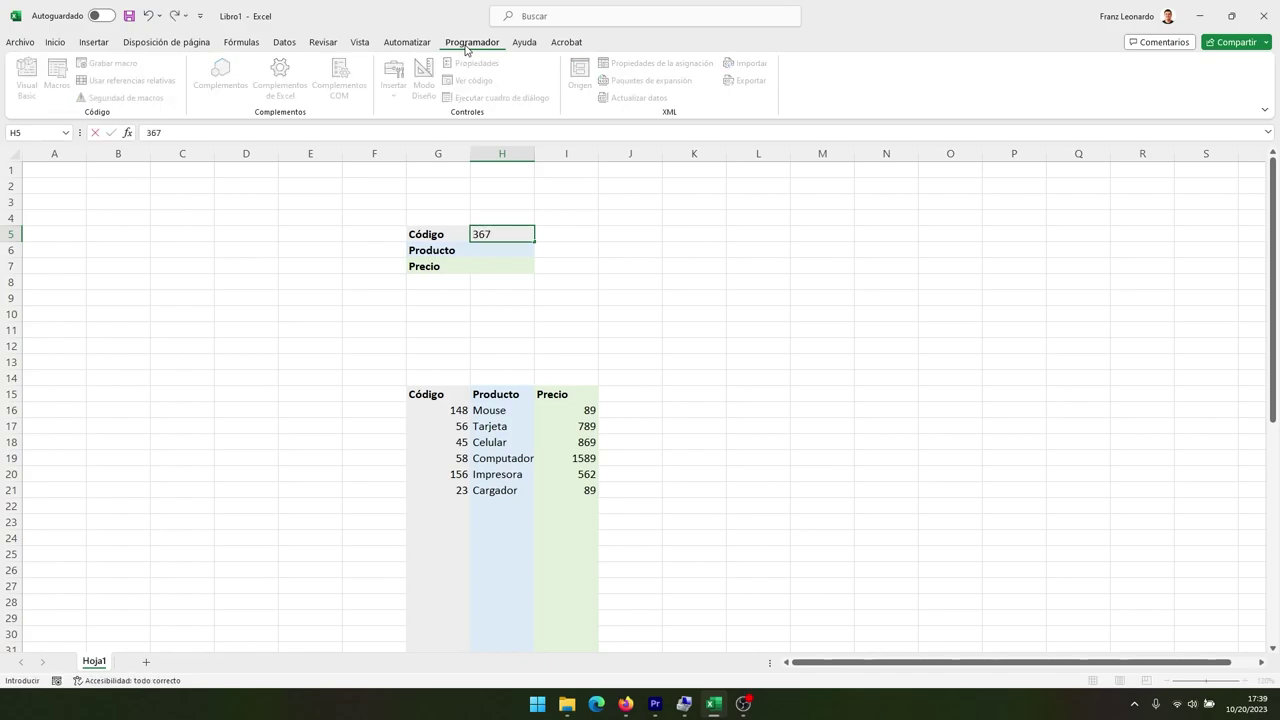
pyautogui.press('Return')
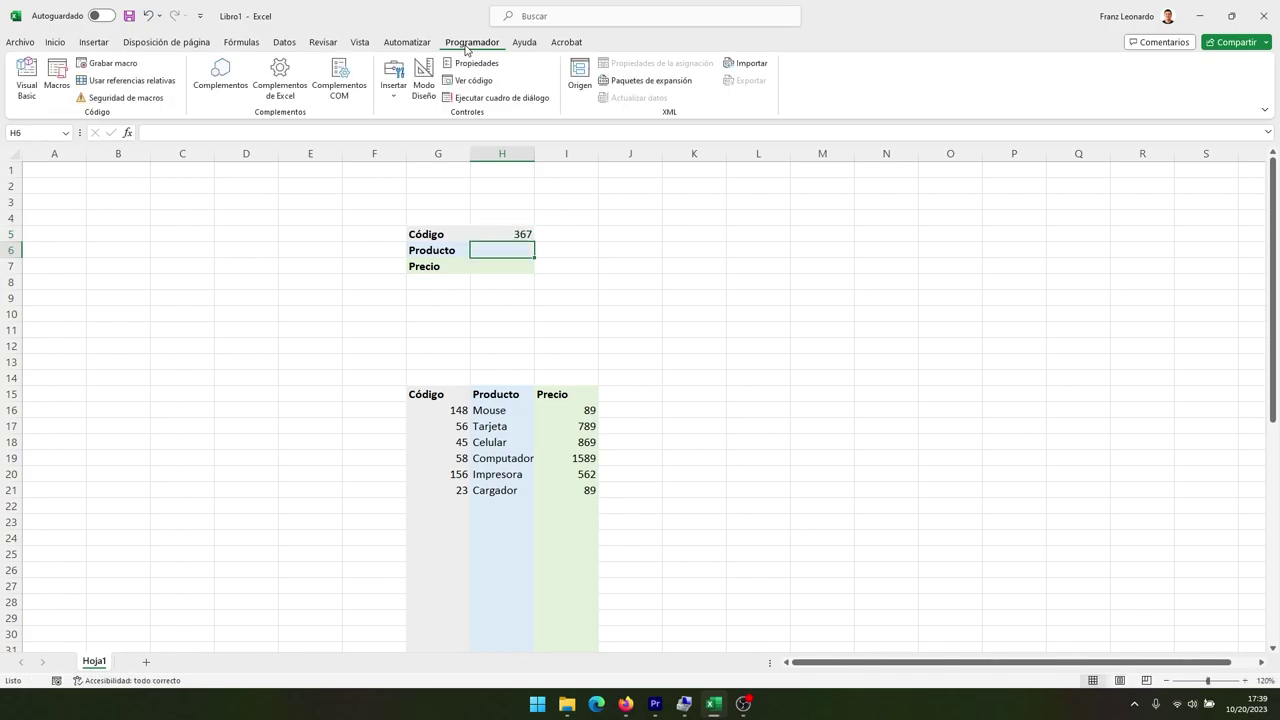
pyautogui.write('Monitor')
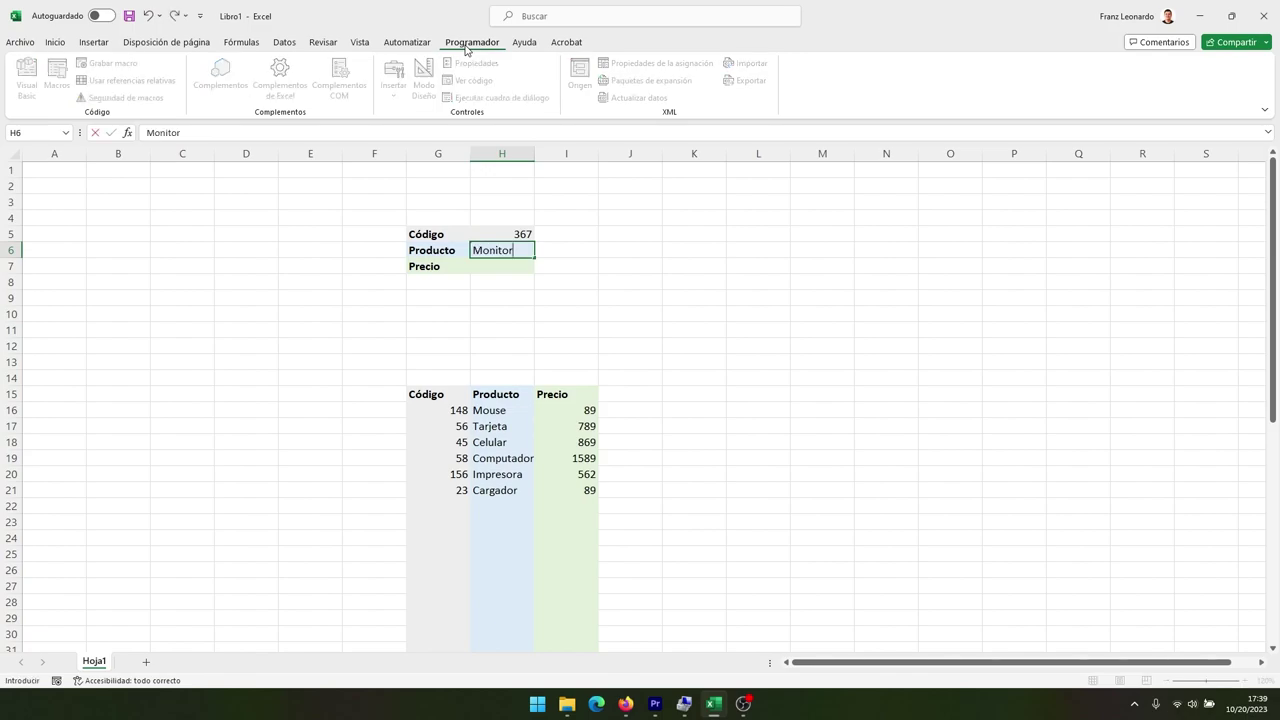
pyautogui.press('Return')
pyautogui.write('900')
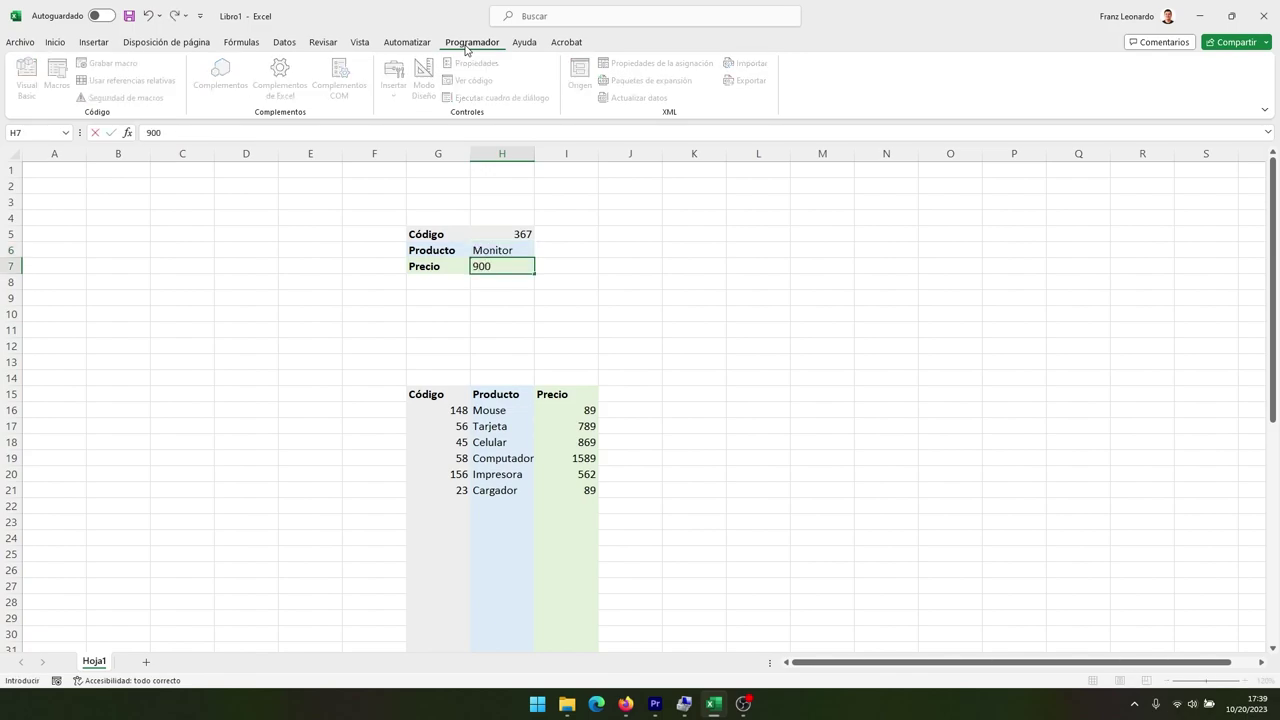
pyautogui.press('Return')
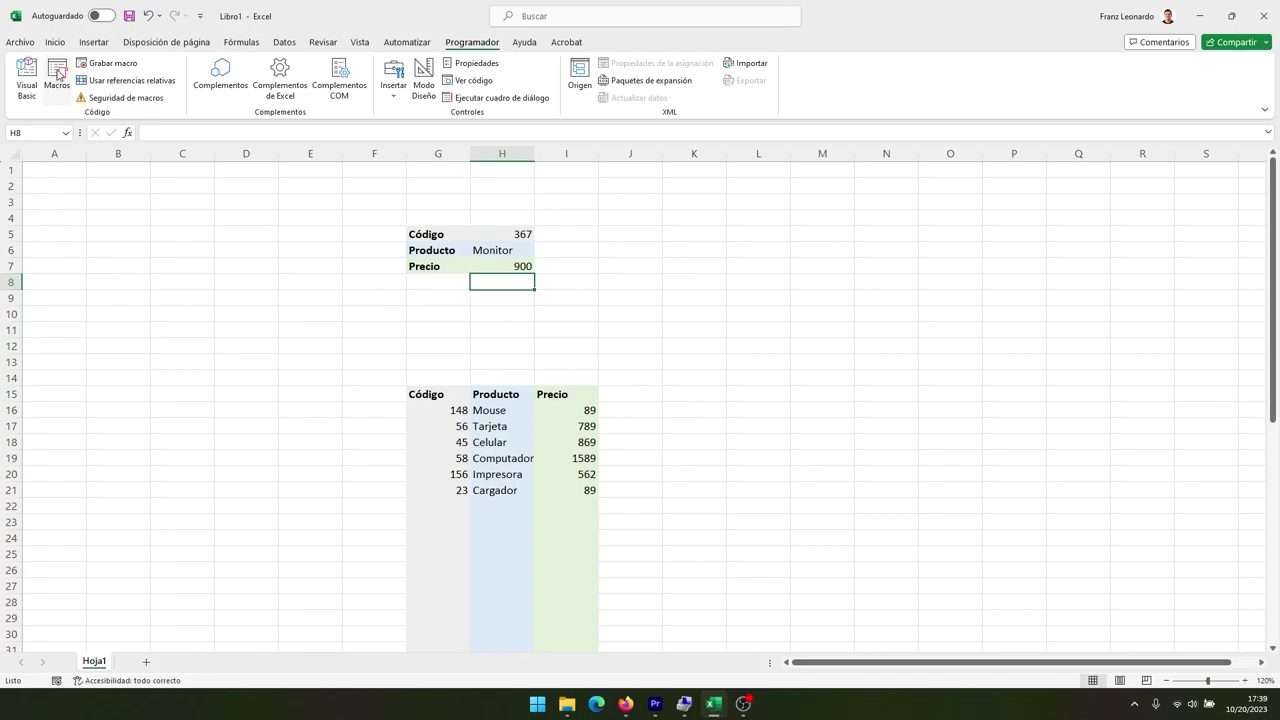
# Step: Name a new macro stored in Este libro and begin recording it
pyautogui.click(95, 66)
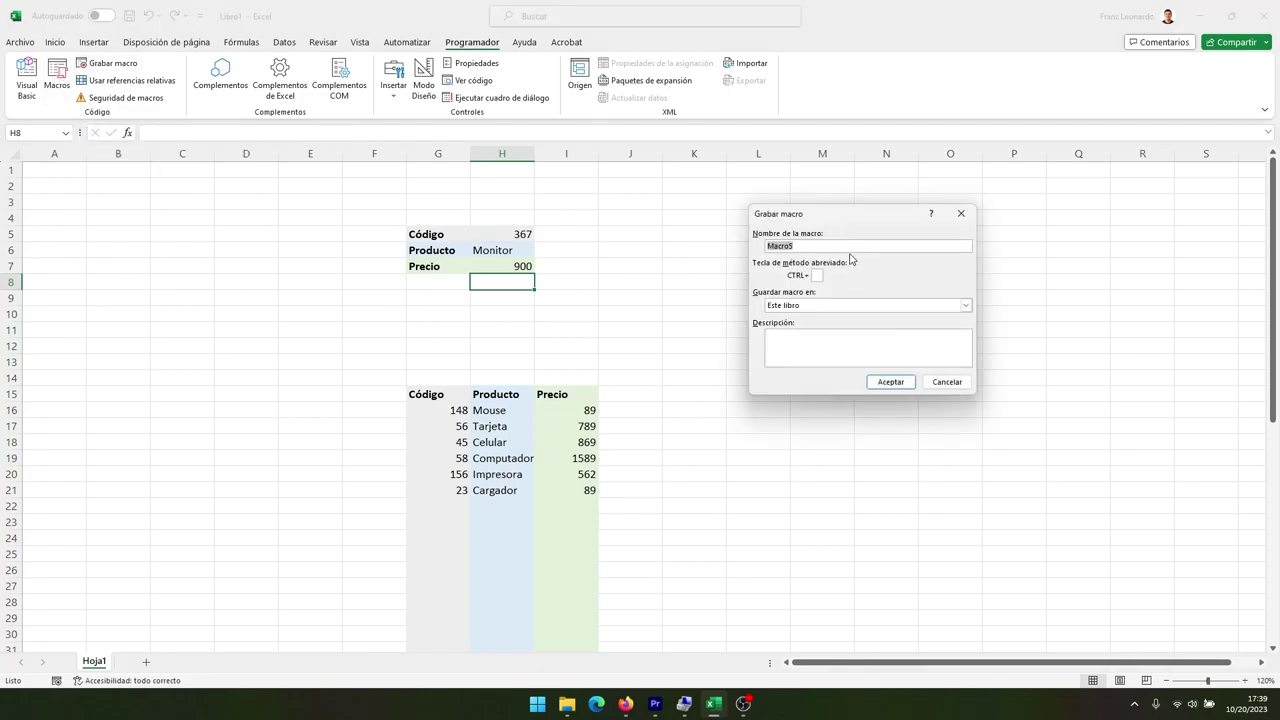
pyautogui.write('B')
pyautogui.write('rrar')
pyautogui.click(890, 382)
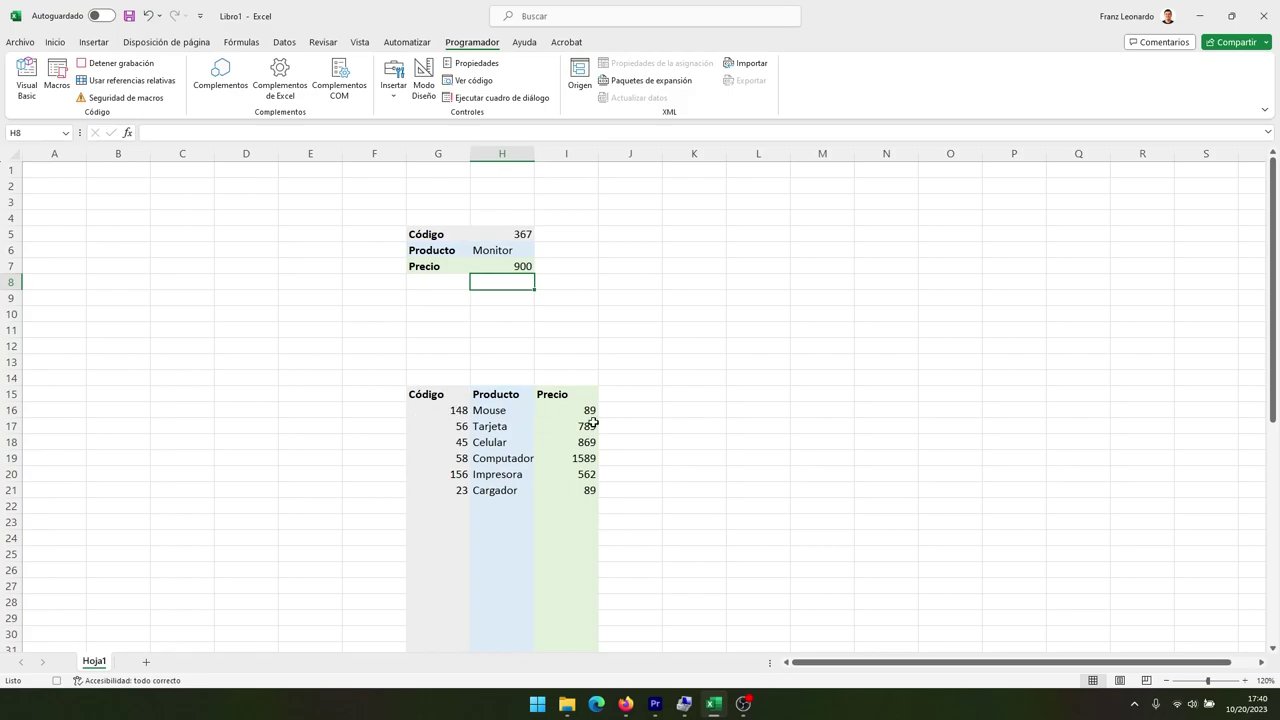
# Step: Insert a blank row above row 16, the table's first product row
pyautogui.click(12, 411)
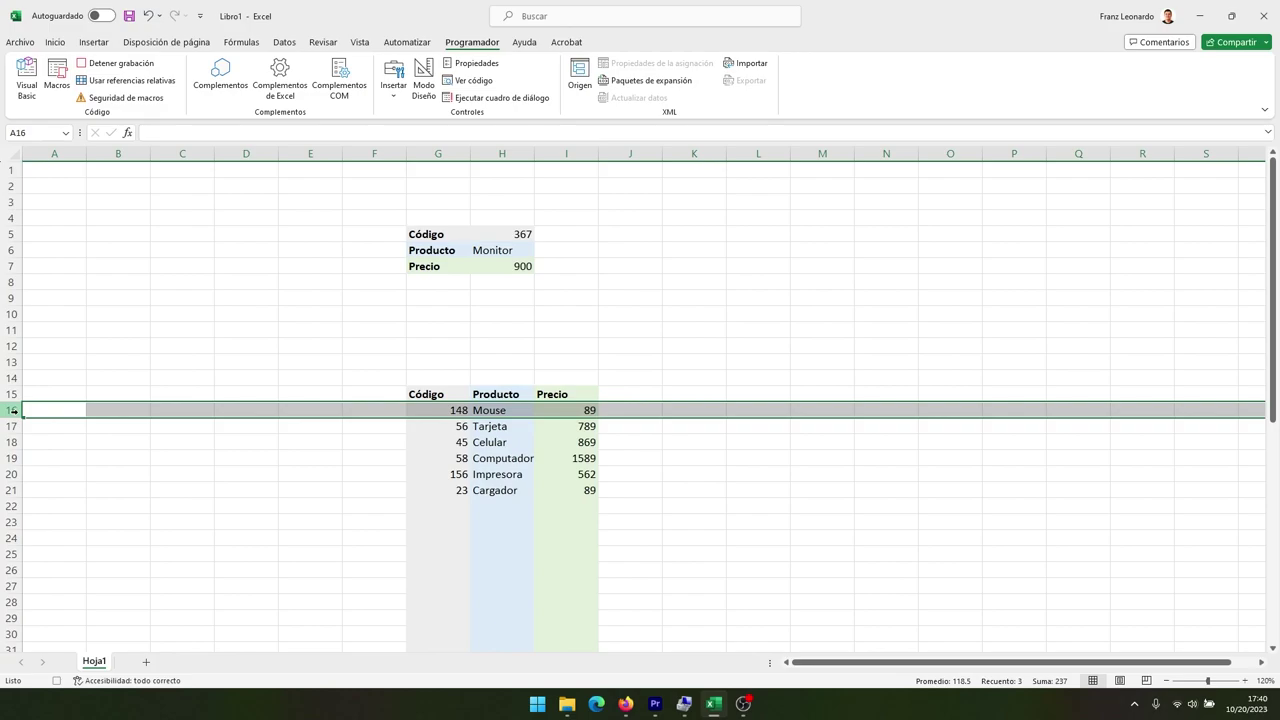
pyautogui.rightClick(12, 411)
pyautogui.click(70, 543)
# Step: Paste the 367, Monitor, 900 entry from H5:H7 transposed into G16
pyautogui.click(510, 234)
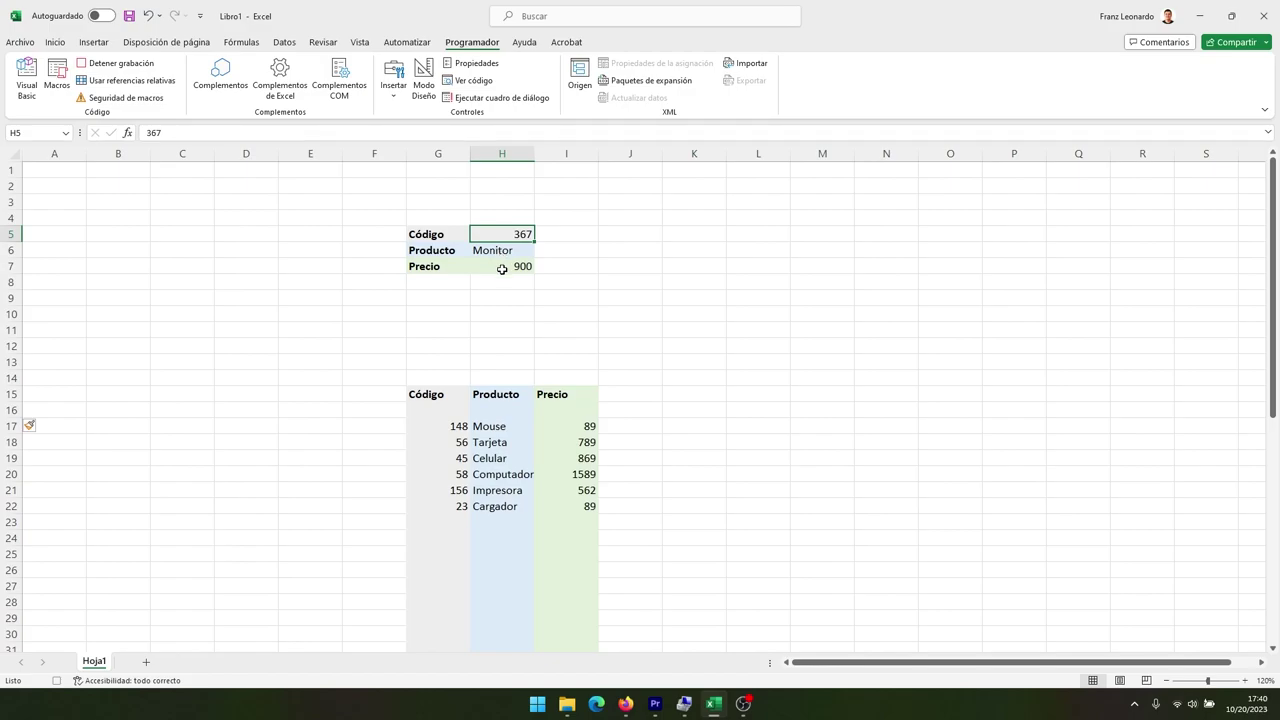
pyautogui.keyDown('shift'); pyautogui.click(502, 268); pyautogui.keyUp('shift')
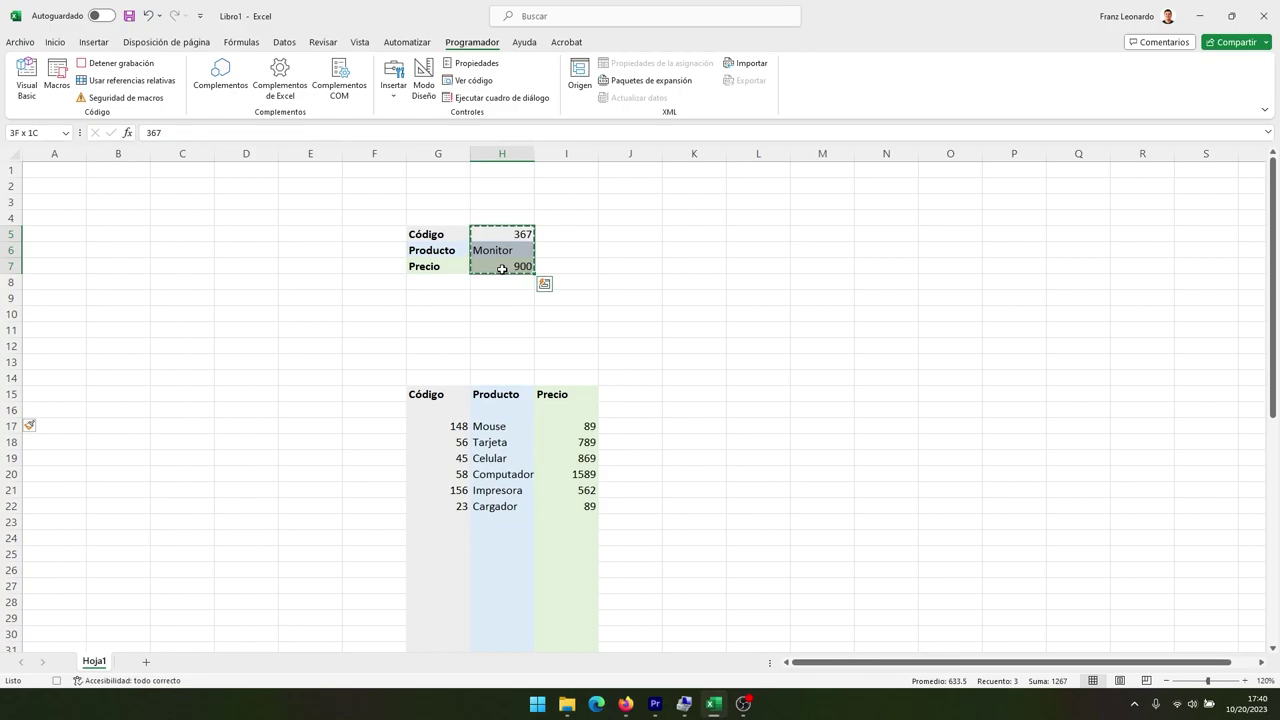
pyautogui.click(447, 414)
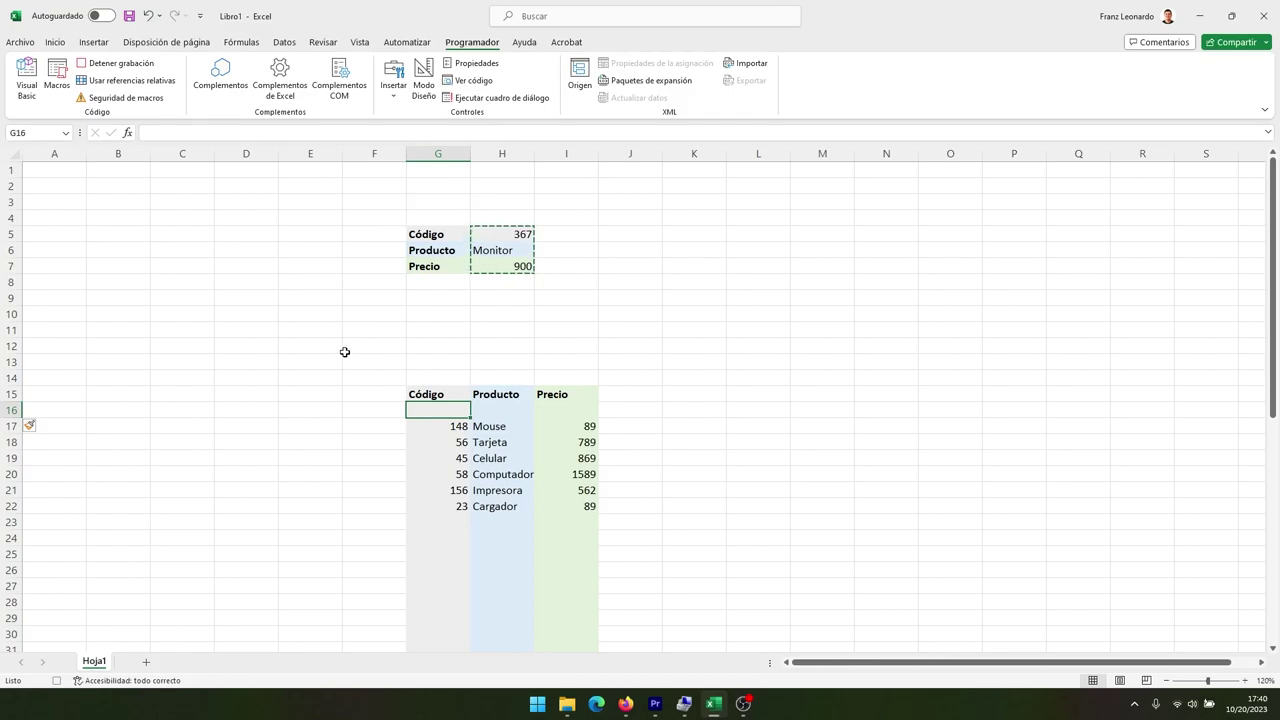
pyautogui.click(56, 43)
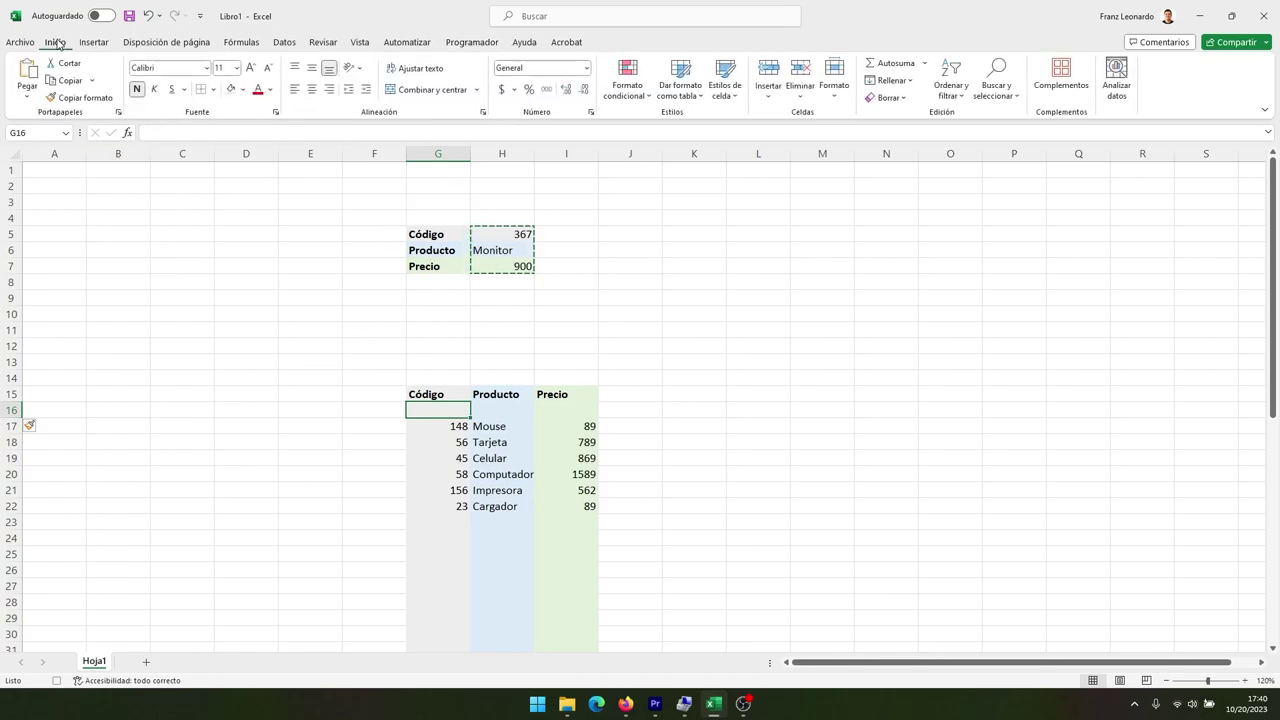
pyautogui.click(28, 96)
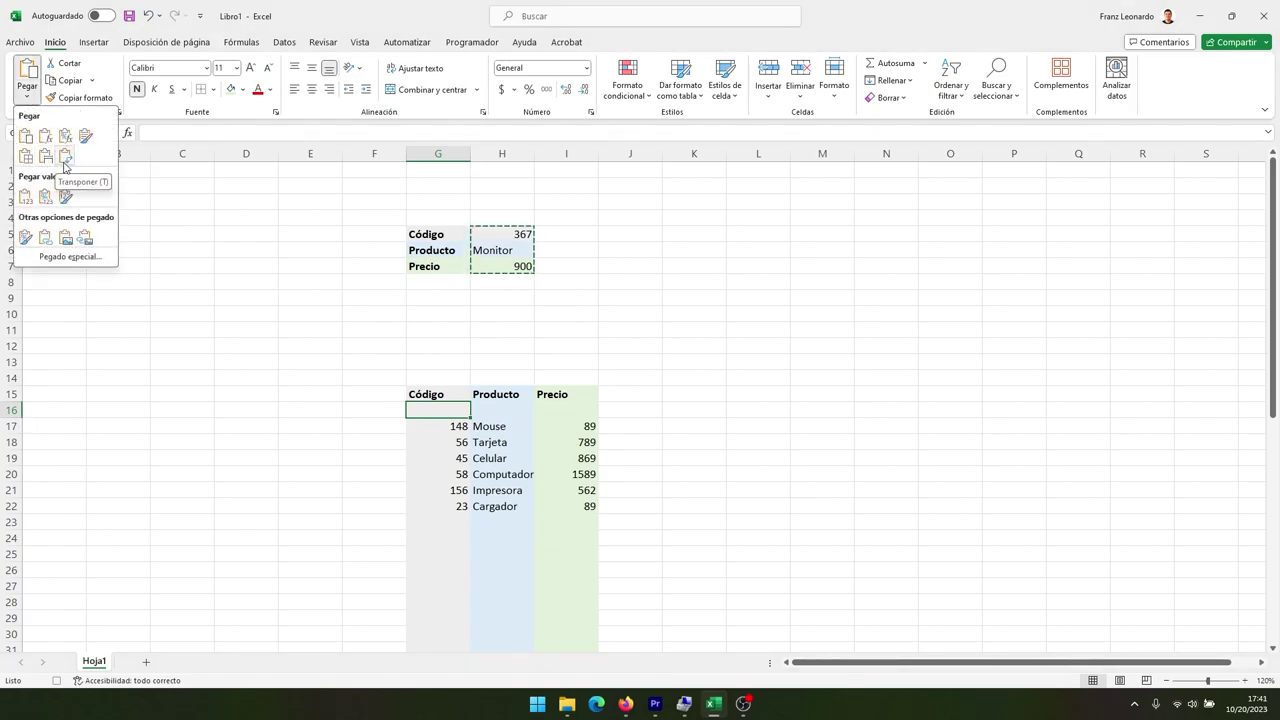
pyautogui.click(65, 158)
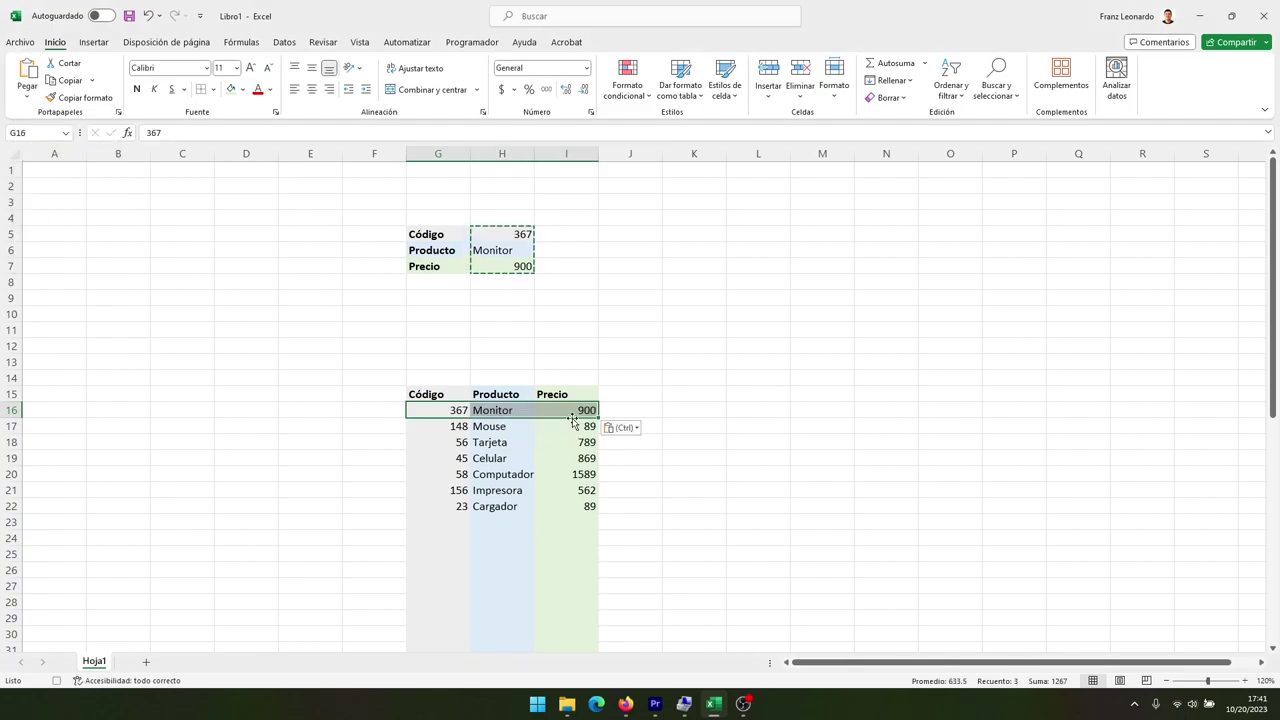
# Step: Clear the values from input cells H5:H7
pyautogui.click(497, 231)
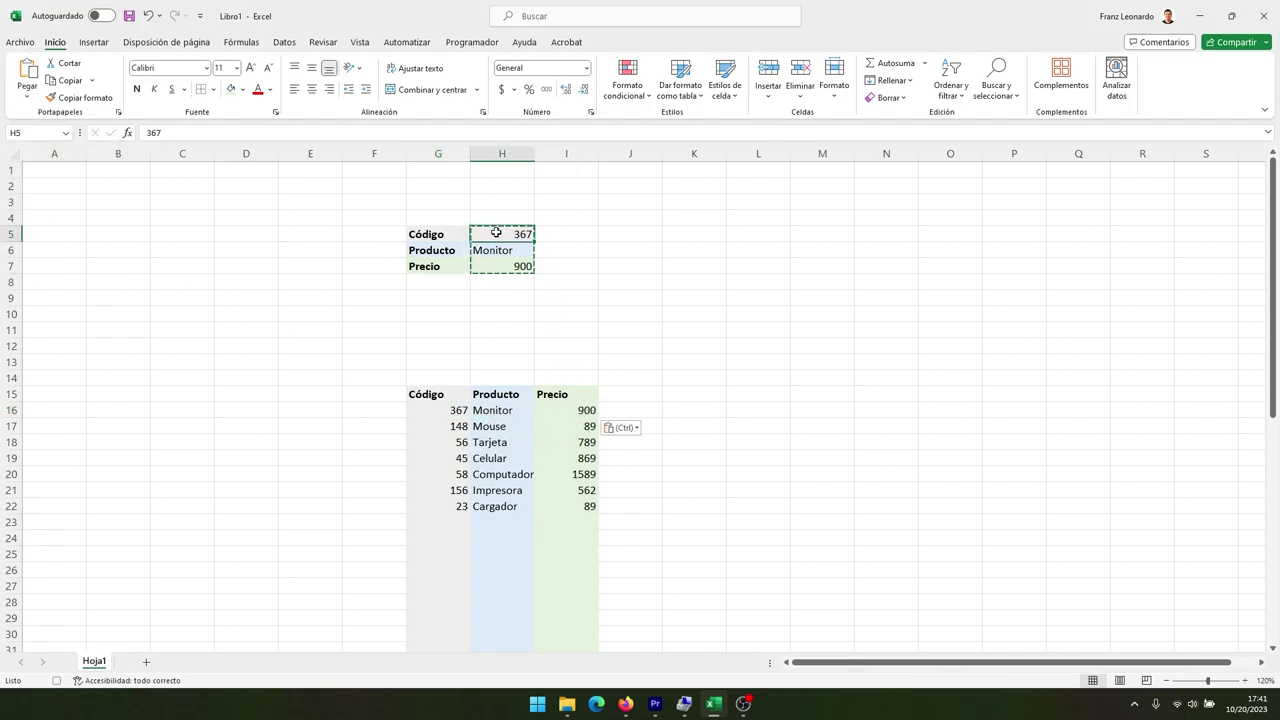
pyautogui.moveTo(507, 270); pyautogui.dragTo(505, 273)
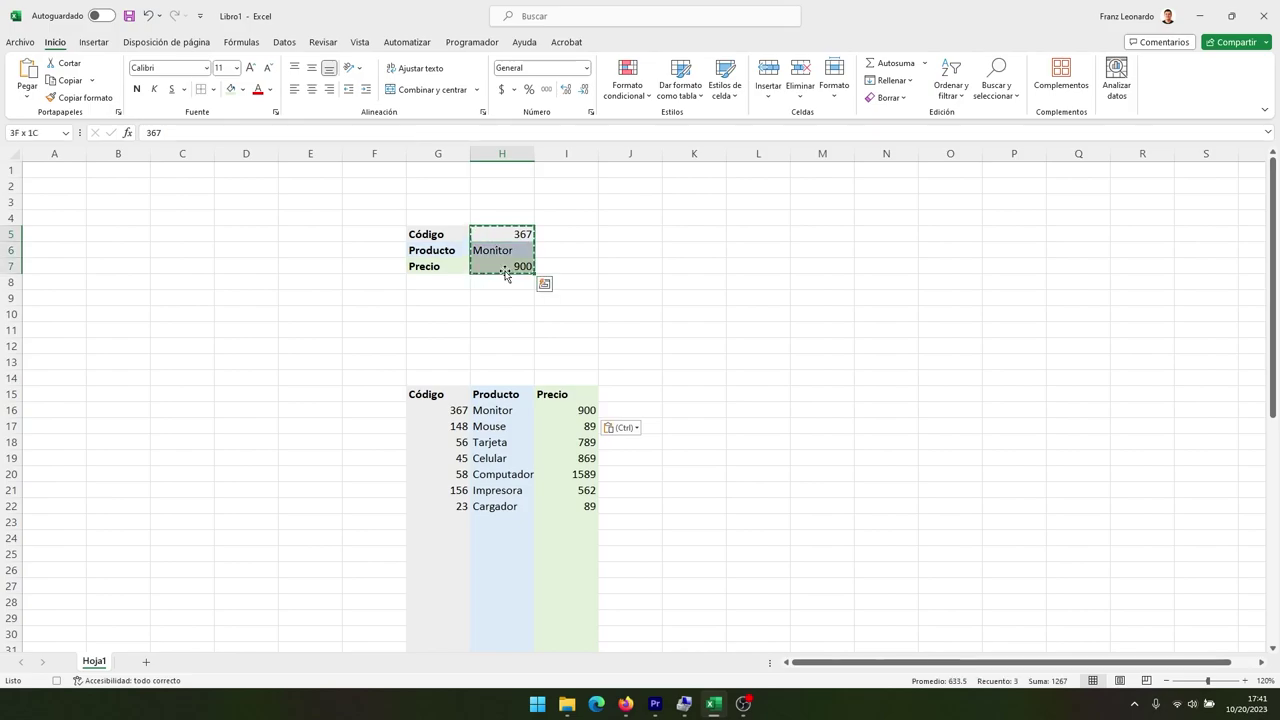
pyautogui.press('Delete')
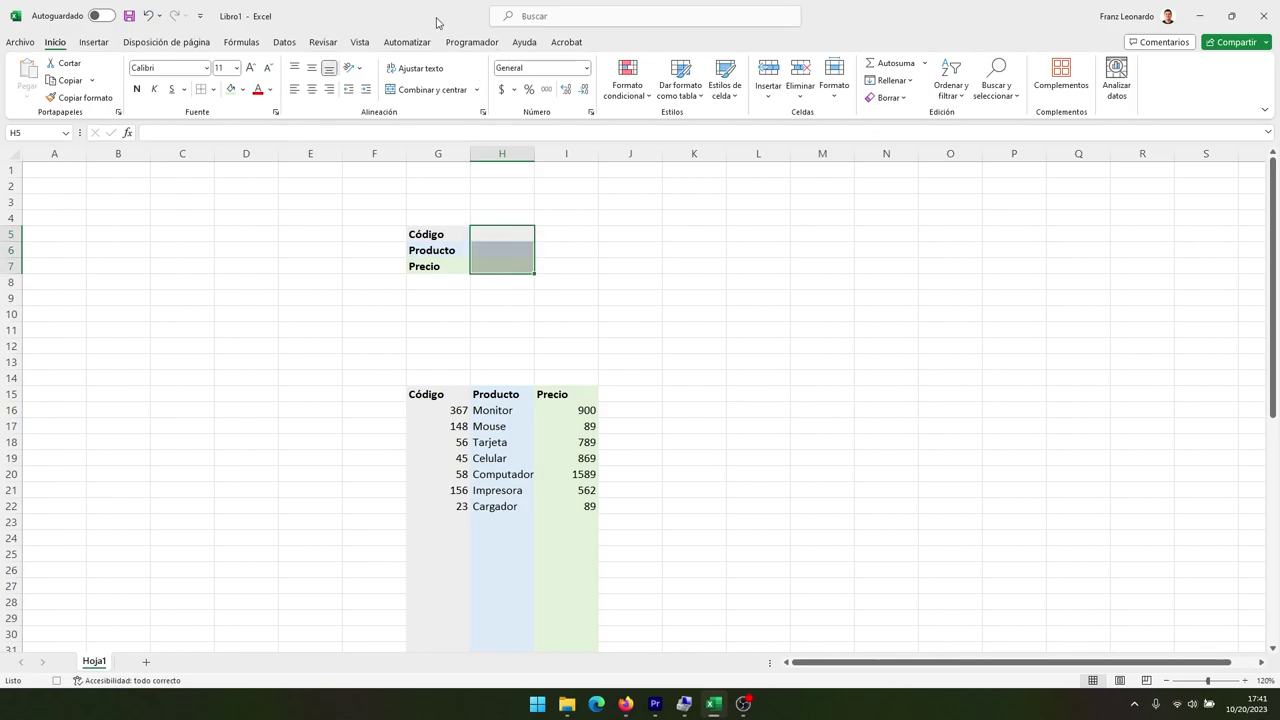
# Step: Stop the recording with Detener grabación and choose the Button form control from Insertar
pyautogui.click(477, 45)
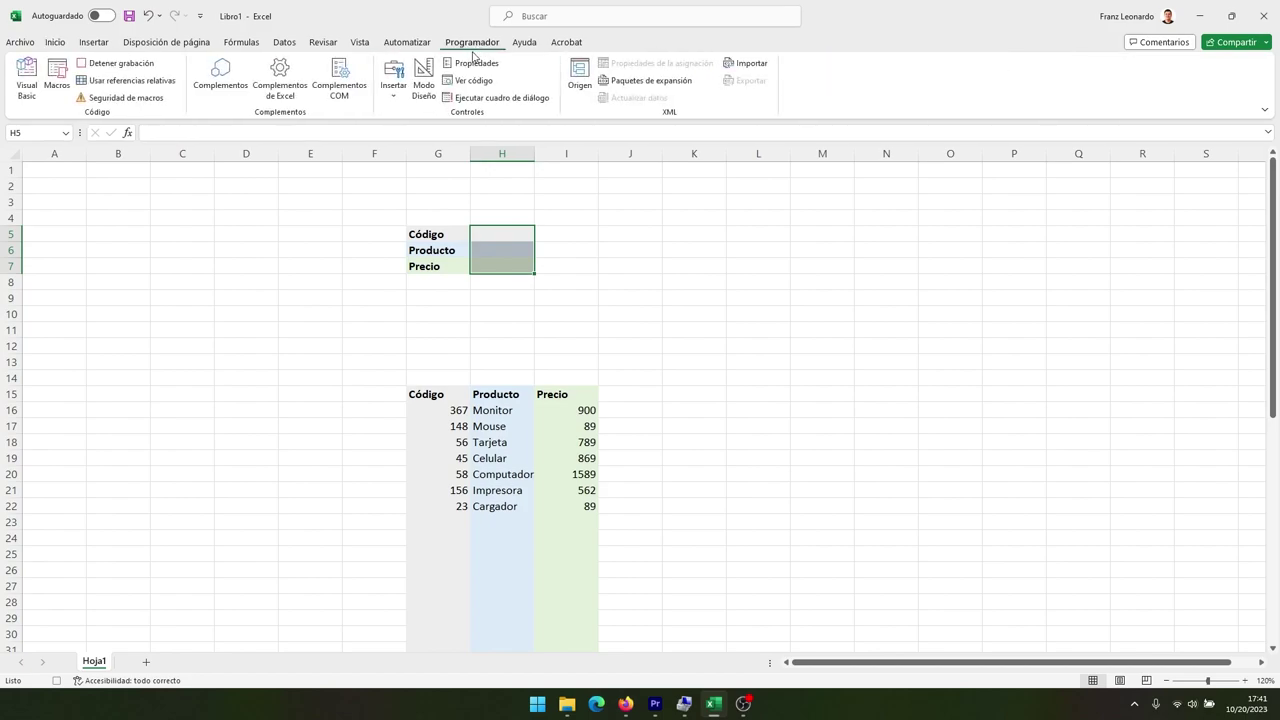
pyautogui.click(118, 64)
pyautogui.click(391, 94)
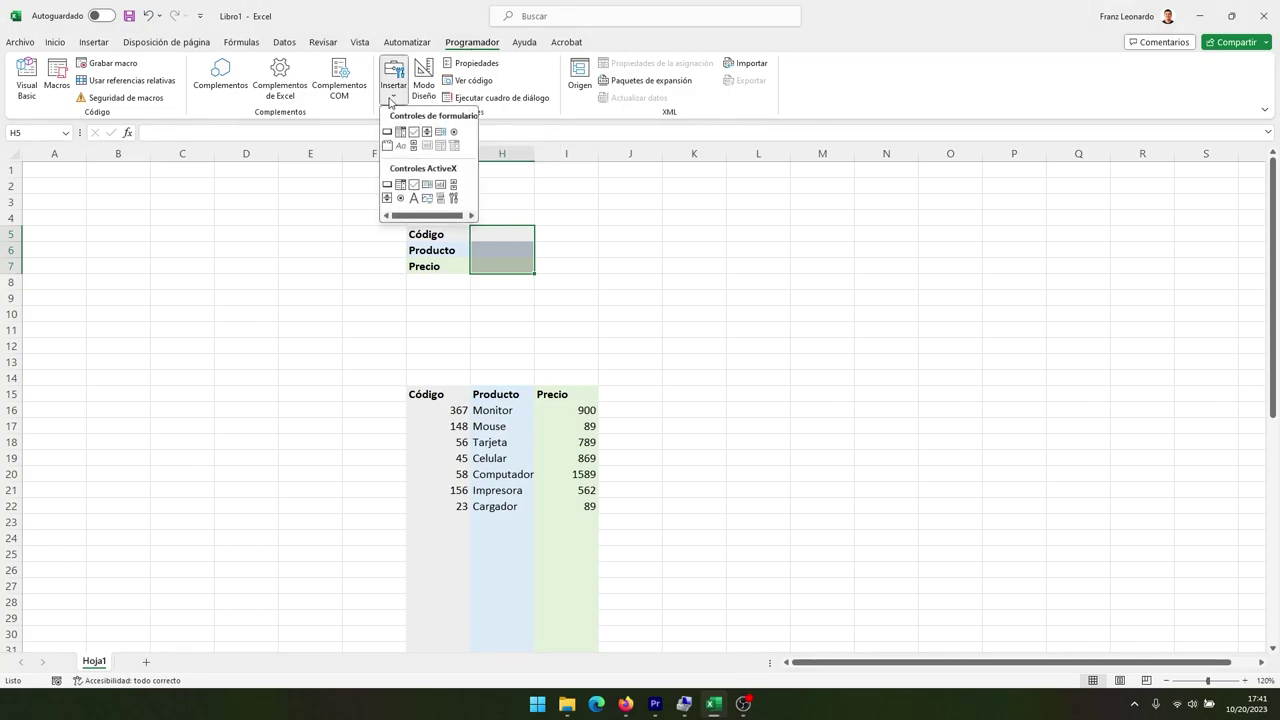
pyautogui.click(387, 135)
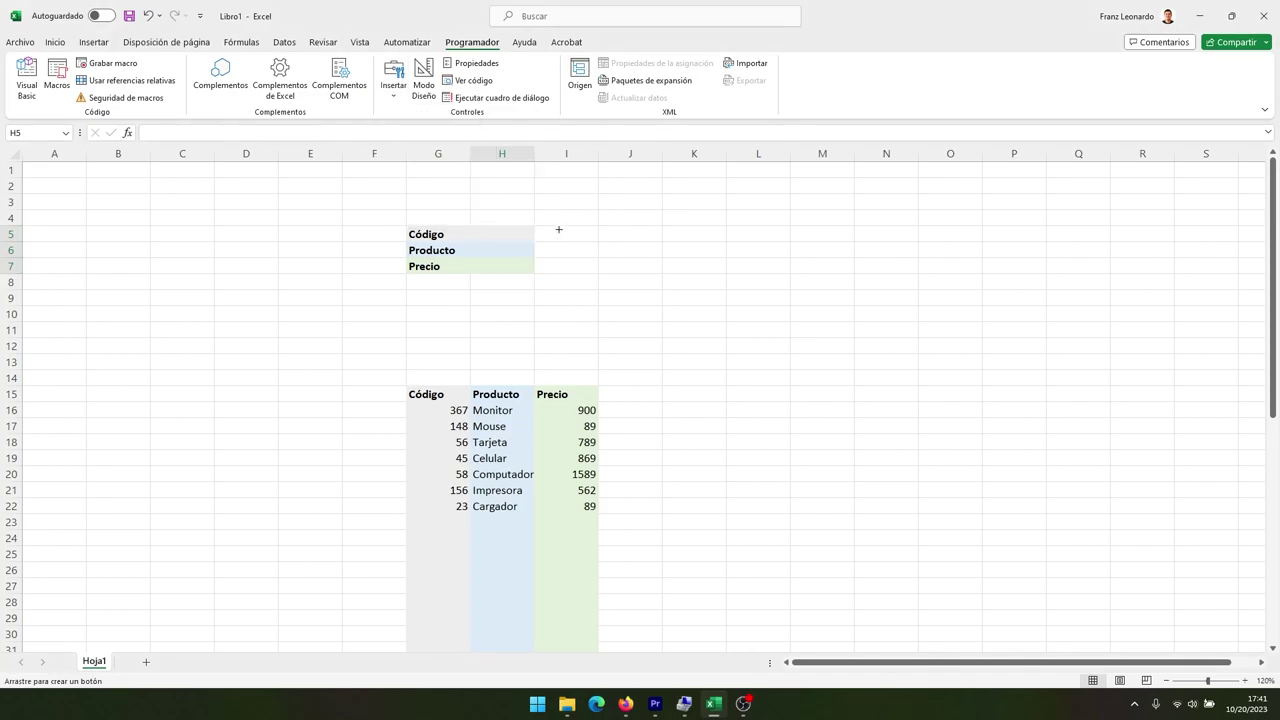
# Step: Draw a form button over I5:J7 and assign it the Botón macro
pyautogui.moveTo(559, 230); pyautogui.dragTo(646, 272)
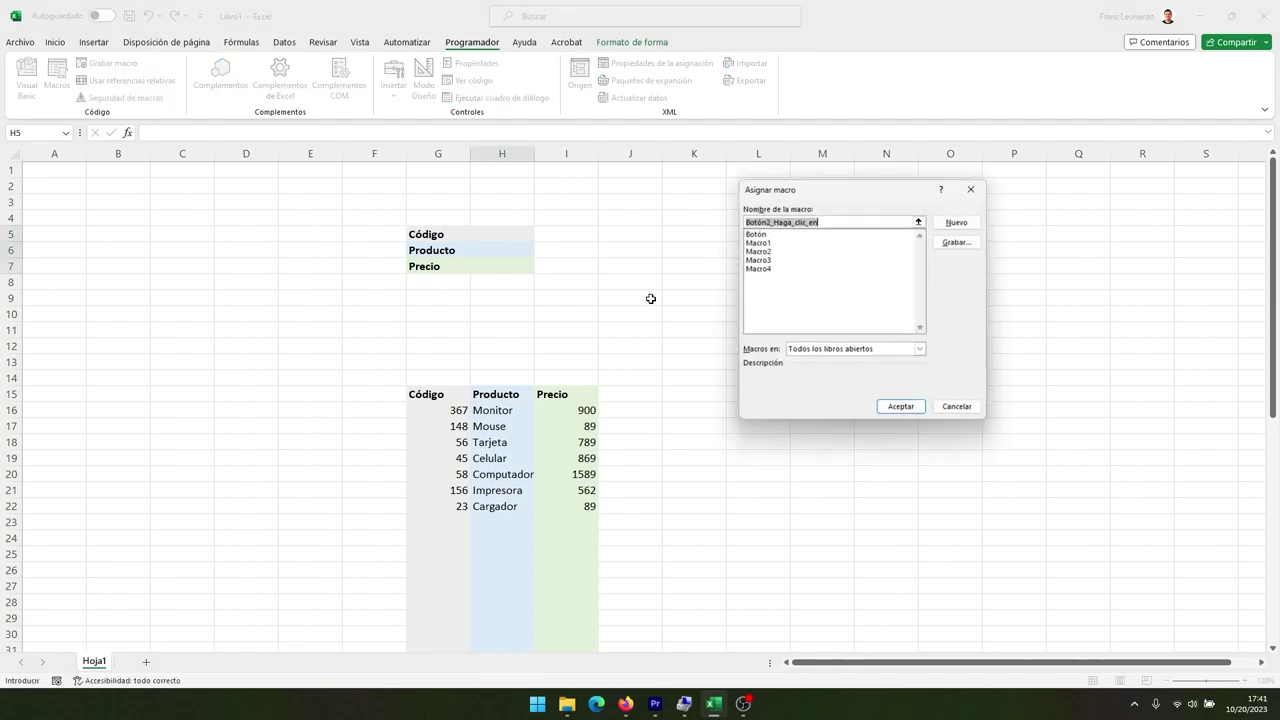
pyautogui.click(757, 234)
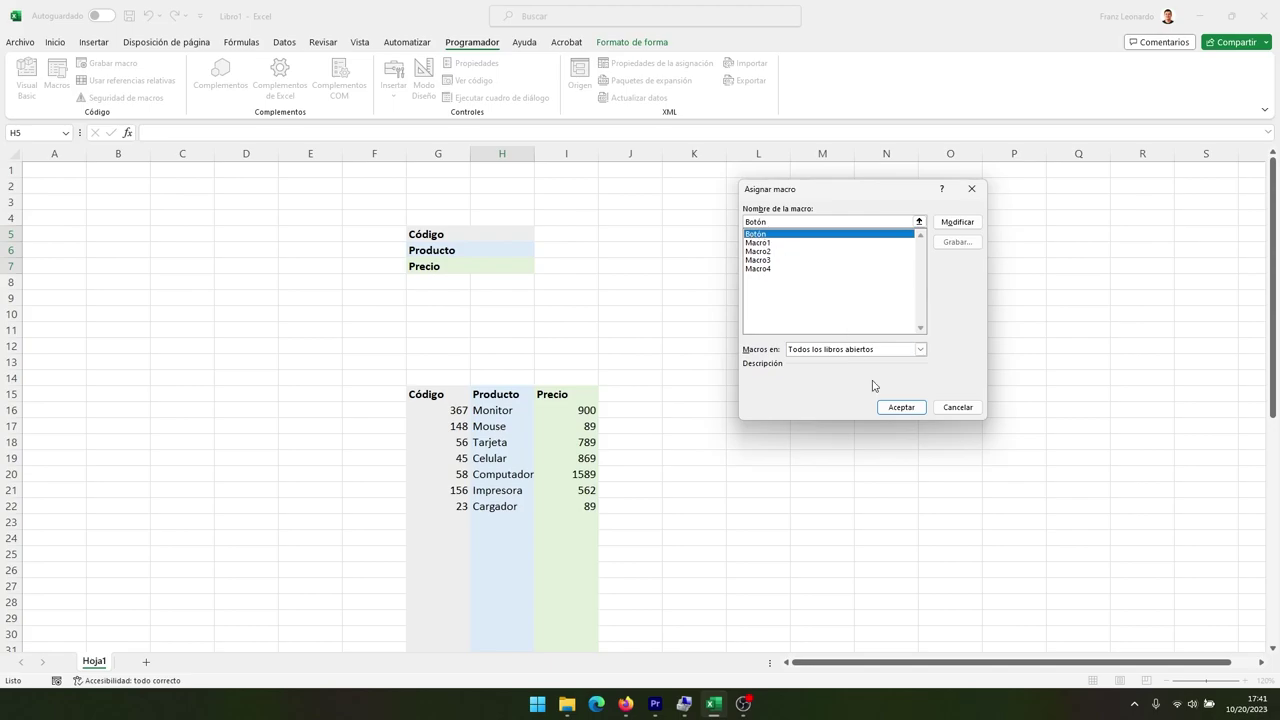
pyautogui.click(901, 407)
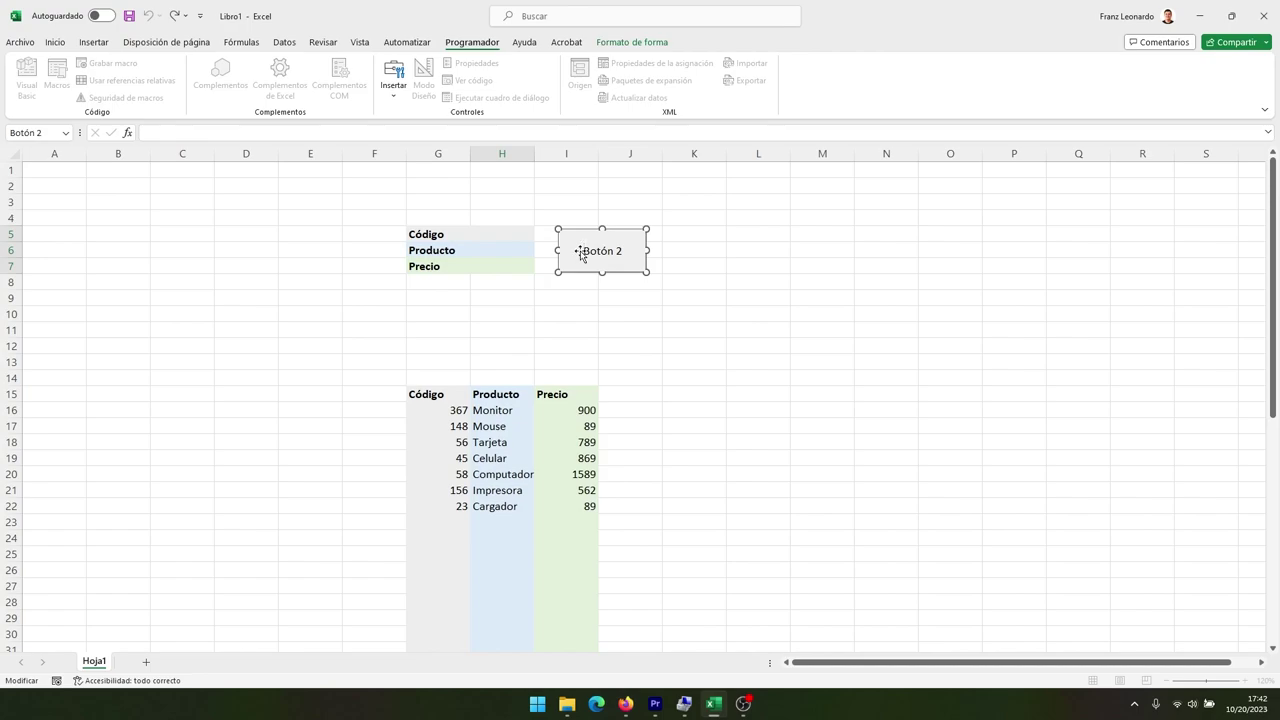
# Step: Relabel the button's text as 'Grabar'
pyautogui.moveTo(586, 251); pyautogui.dragTo(626, 251)
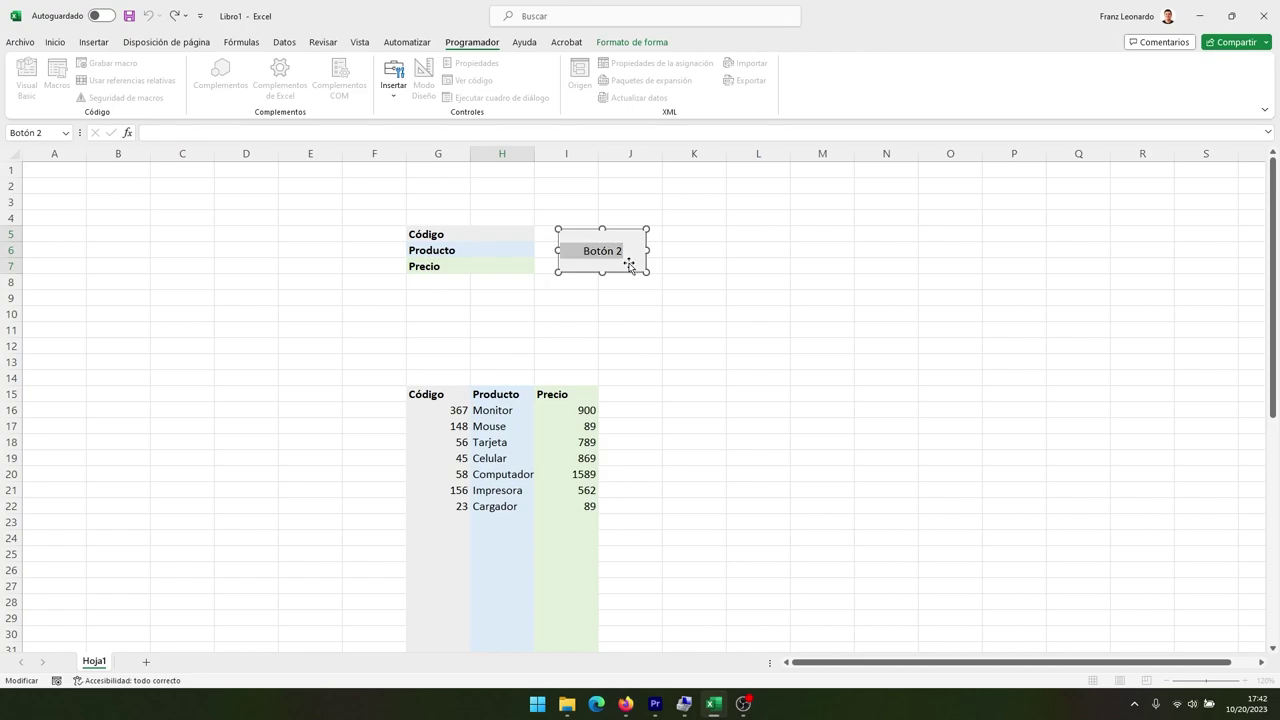
pyautogui.write('Grabar')
pyautogui.press('Escape')
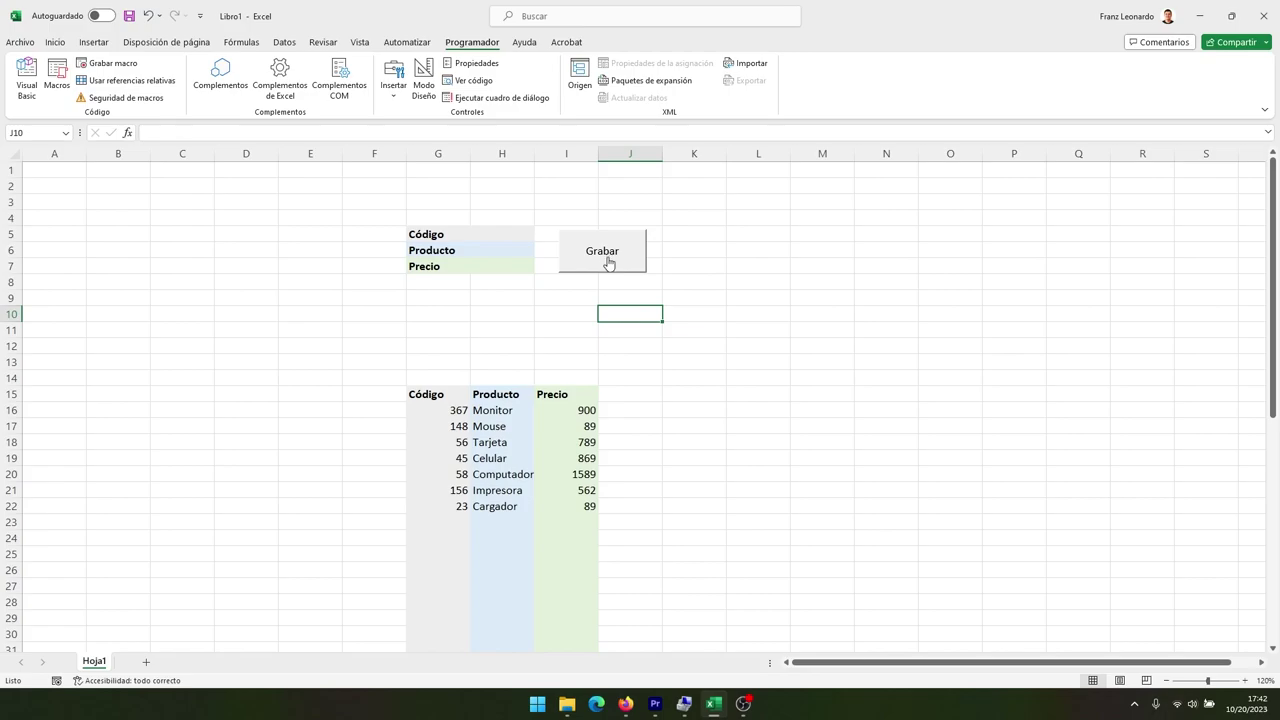
# Step: Enter 148, Laptop and 1800 in H5:H7, then run the Grabar button
pyautogui.click(504, 237)
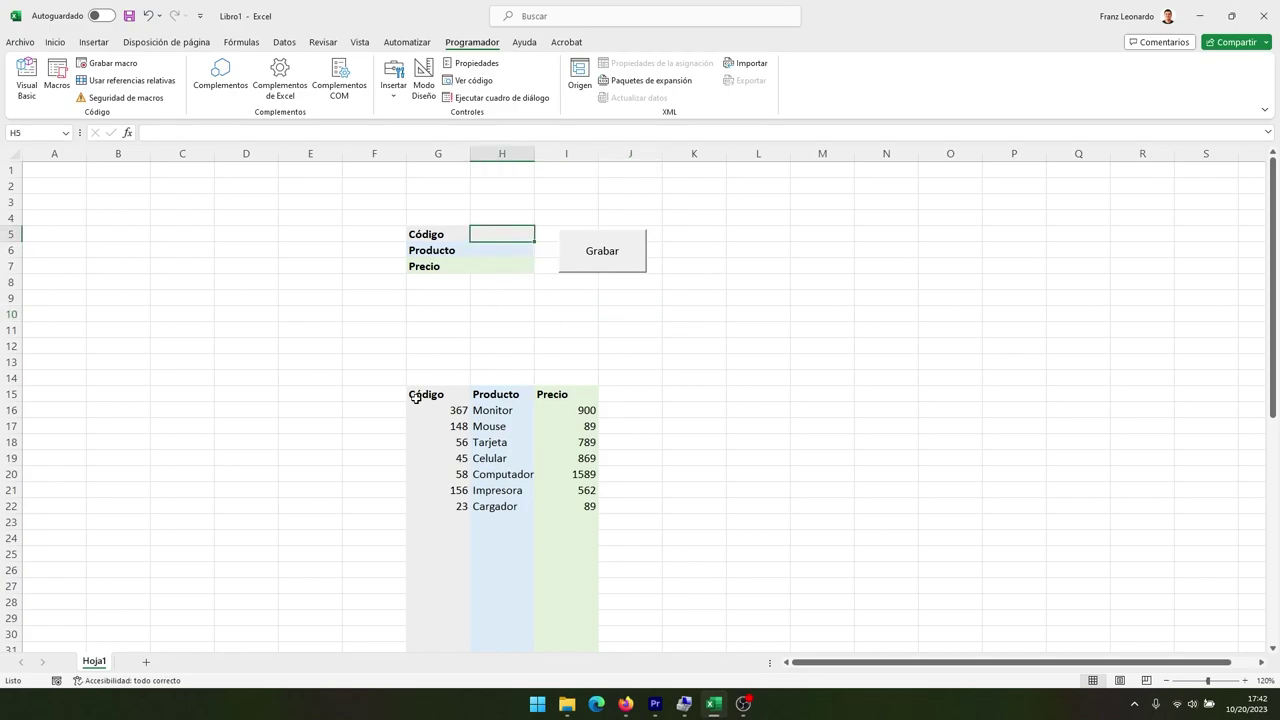
pyautogui.write('148')
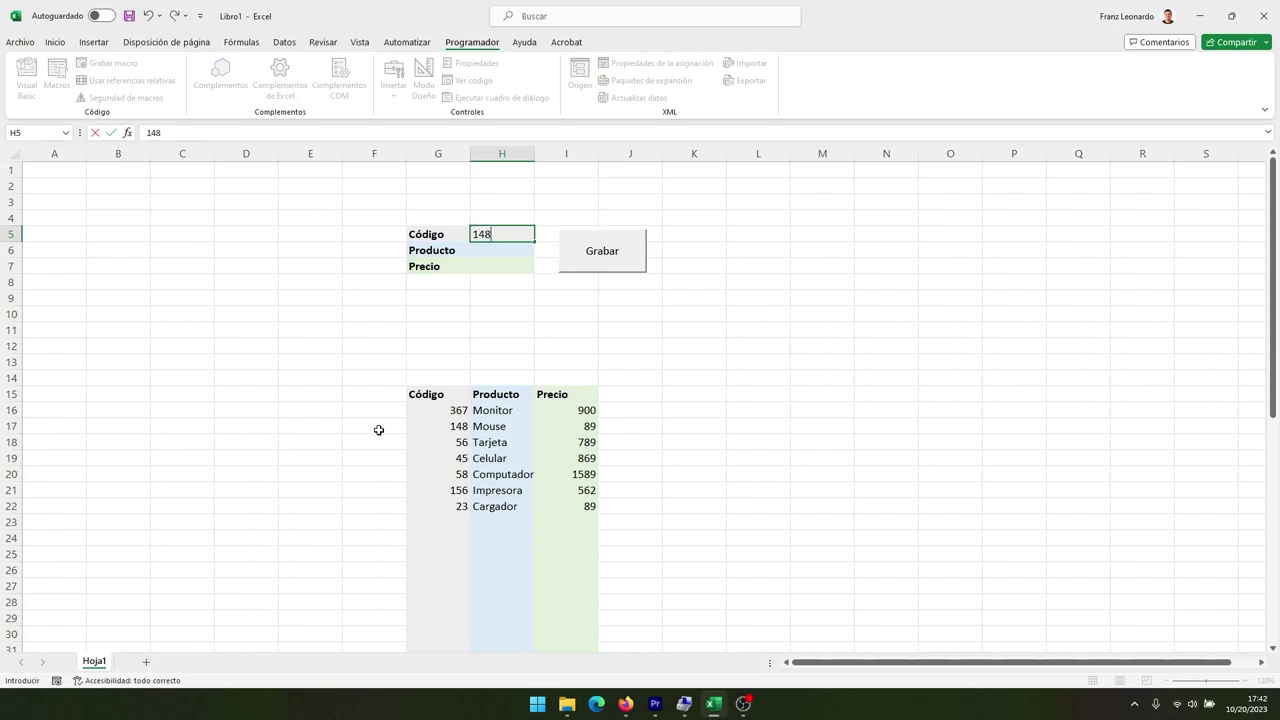
pyautogui.press('Return')
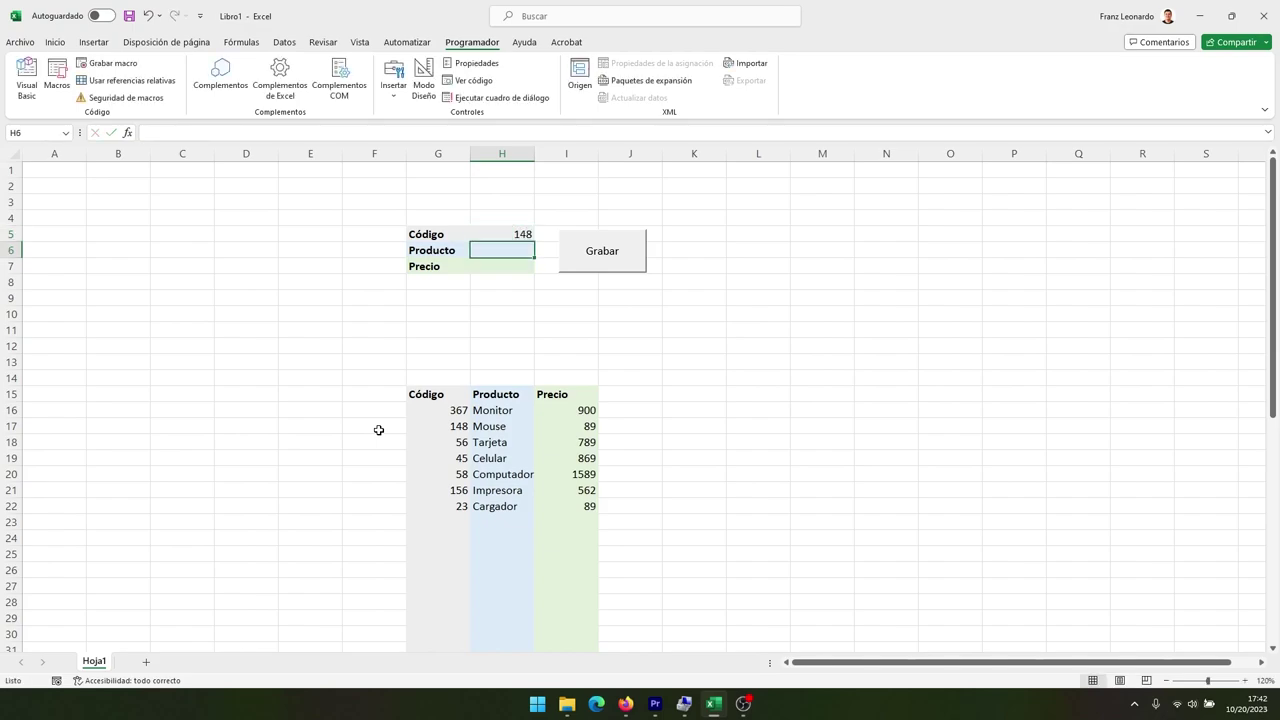
pyautogui.write('Laptop')
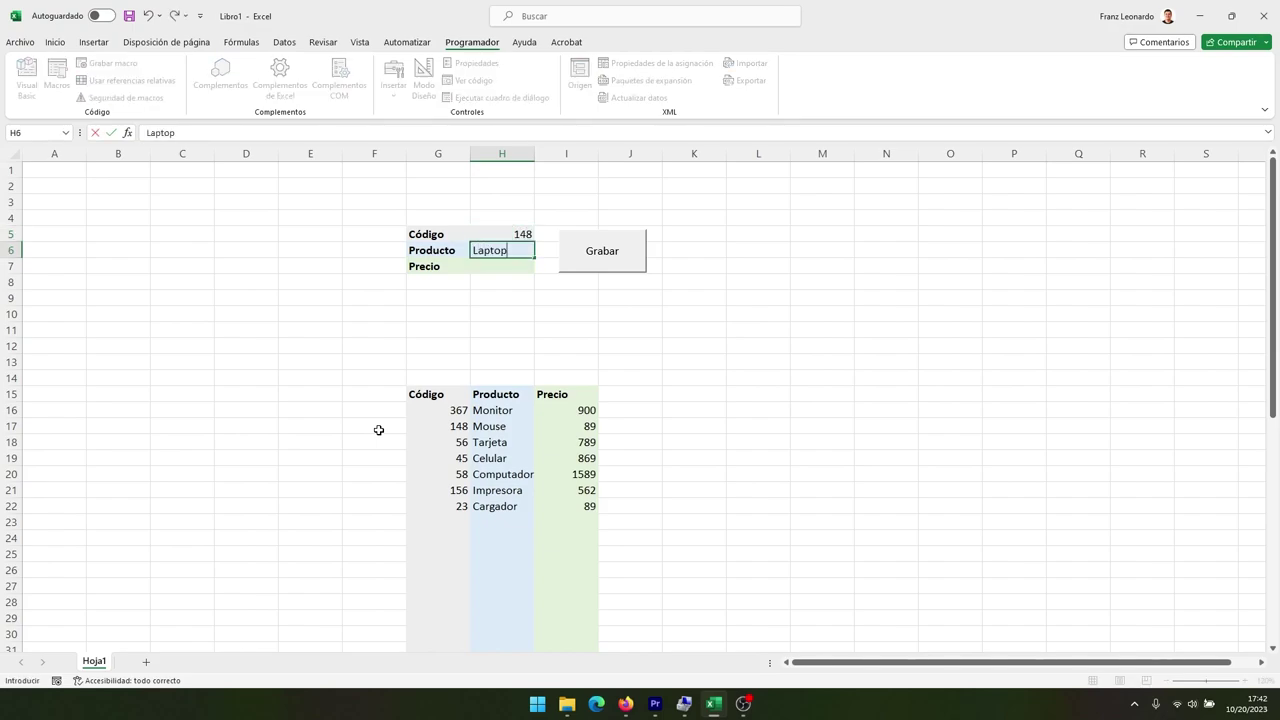
pyautogui.press('Return')
pyautogui.write('18')
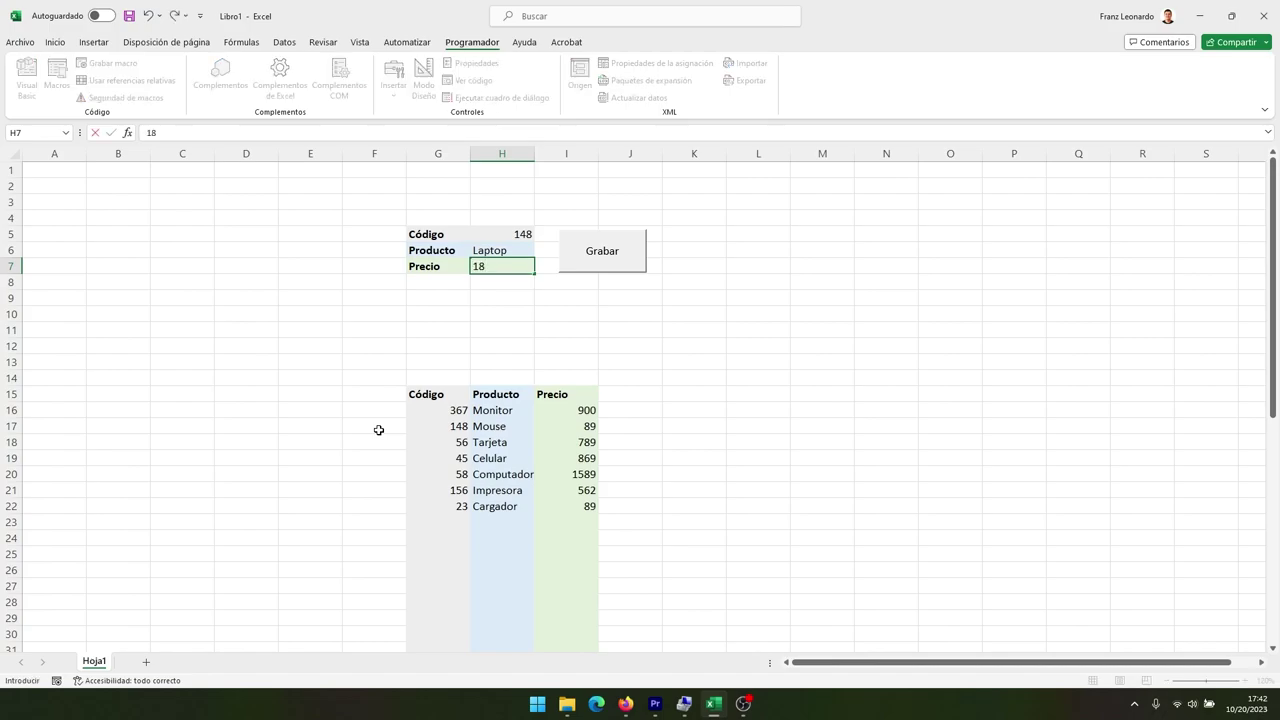
pyautogui.write('00')
pyautogui.press('Return')
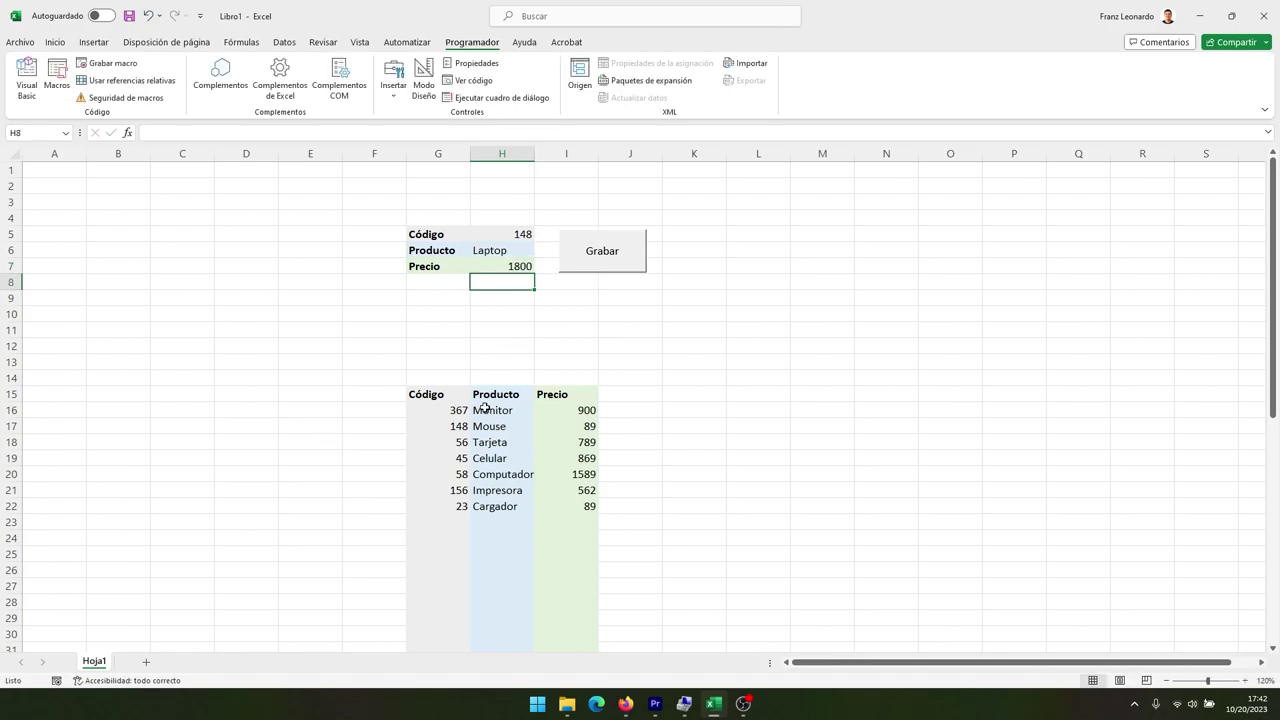
pyautogui.click(614, 260)
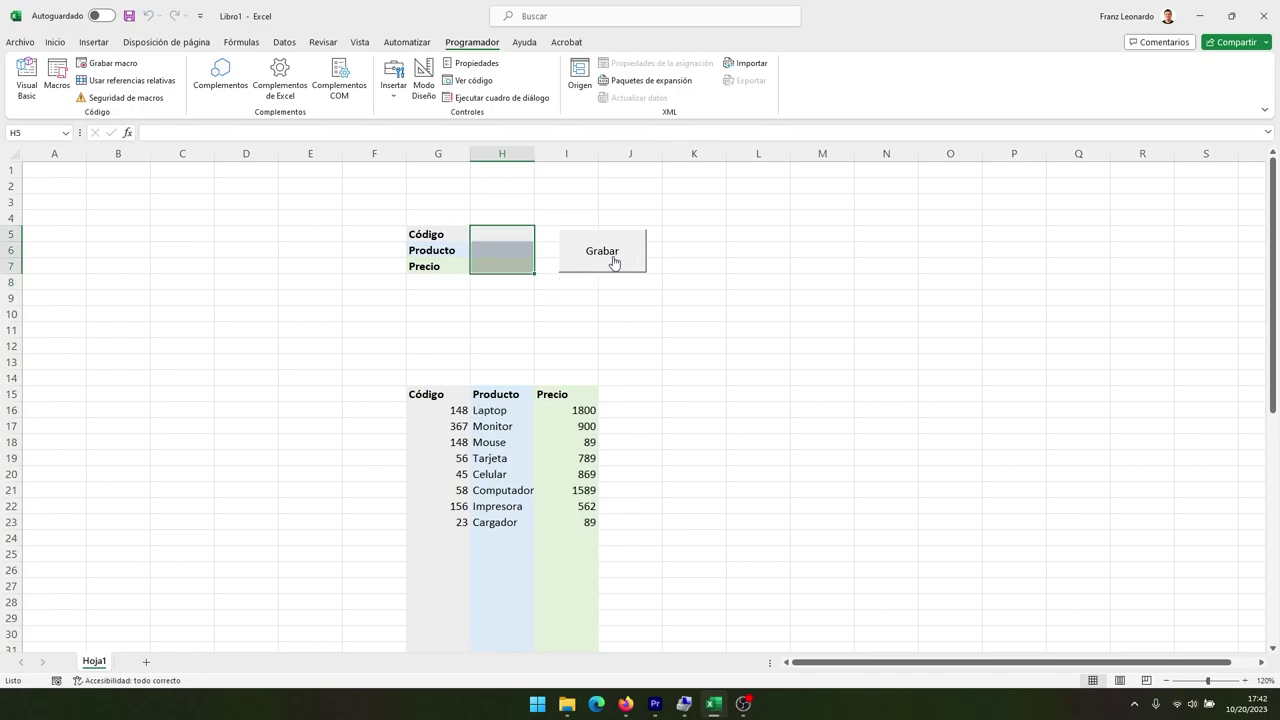
# Step: Enter 186, Consola and 1200 in H5:H7 and run Grabar to add it to the table
pyautogui.click(490, 230)
pyautogui.write('18')
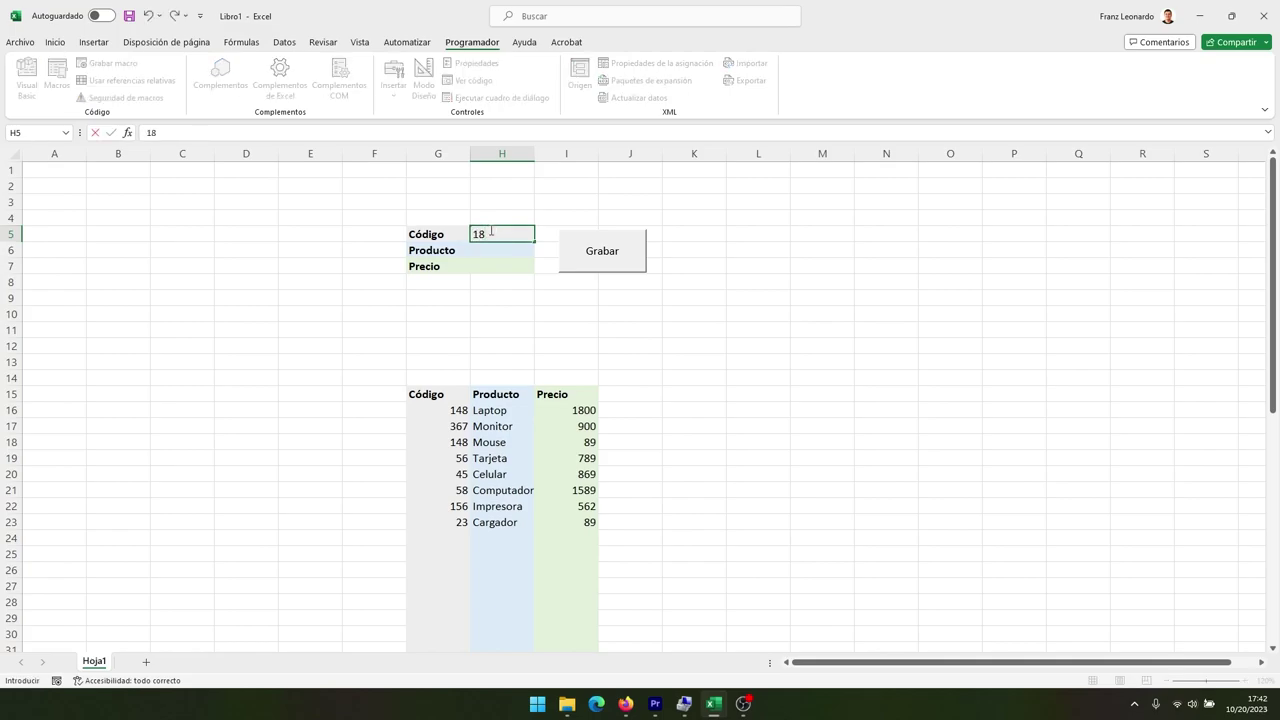
pyautogui.write('6')
pyautogui.press('Return')
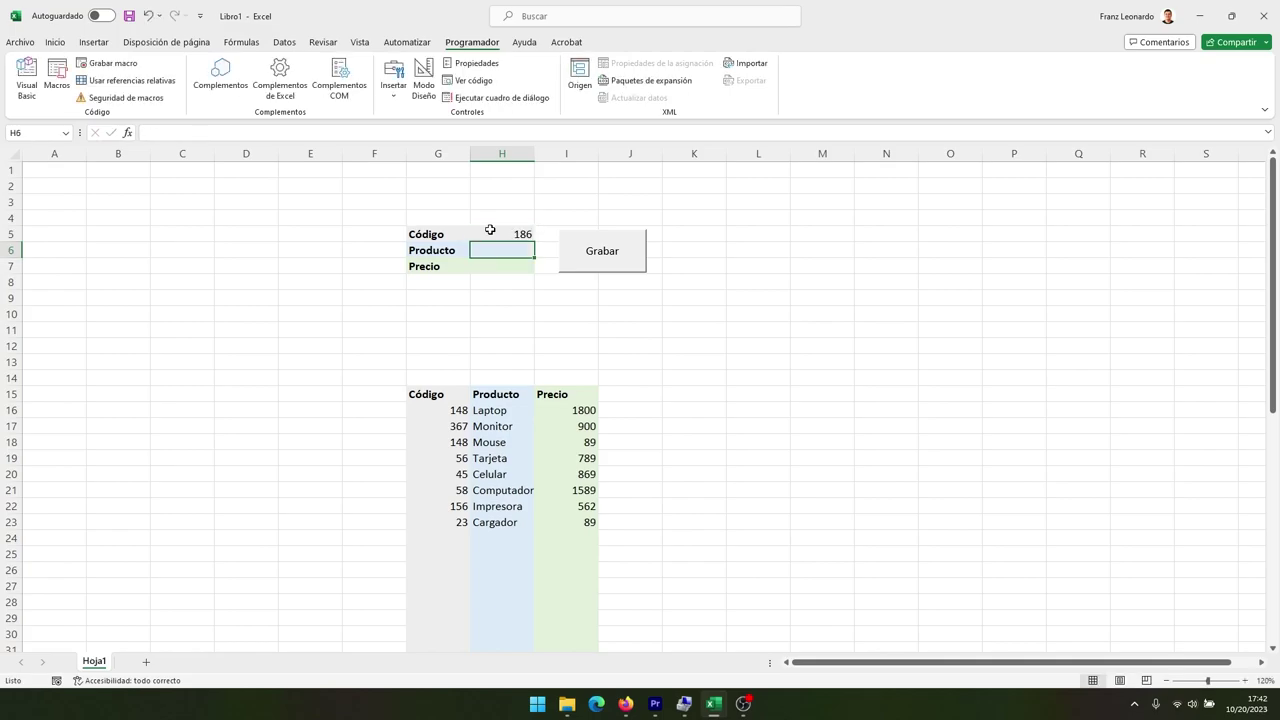
pyautogui.write('Conso')
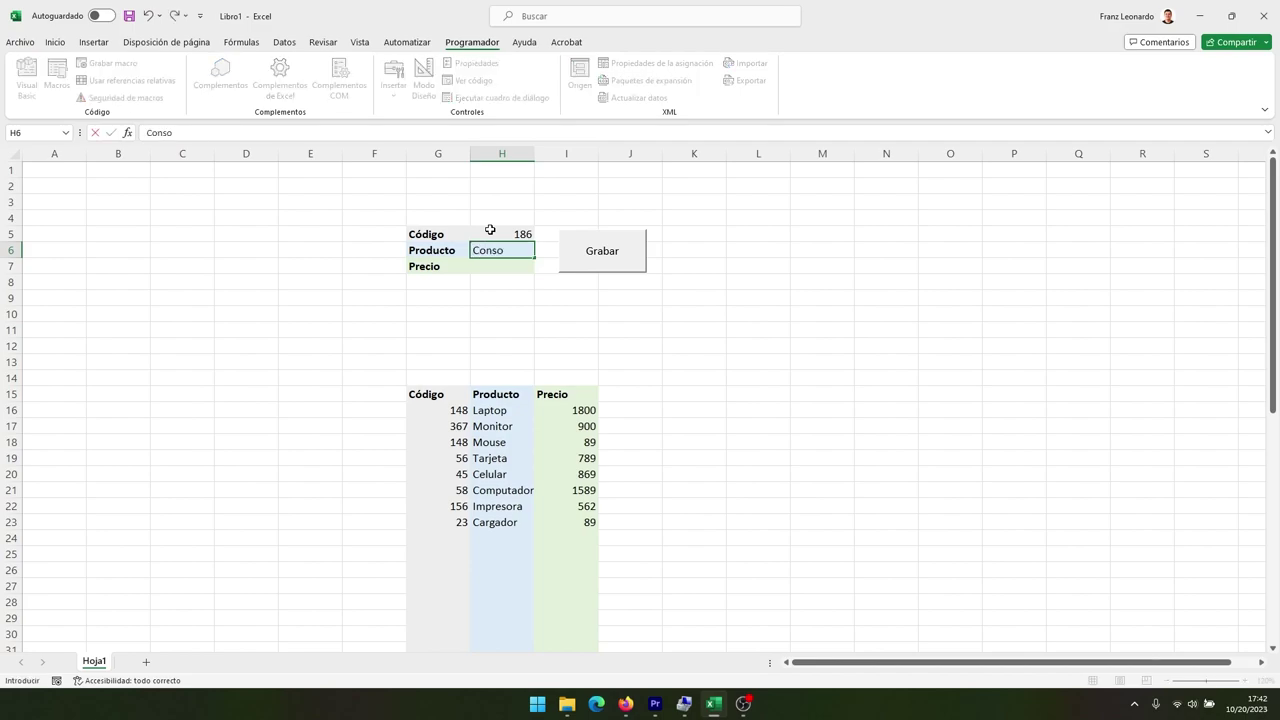
pyautogui.write('la')
pyautogui.press('Return')
pyautogui.write('120')
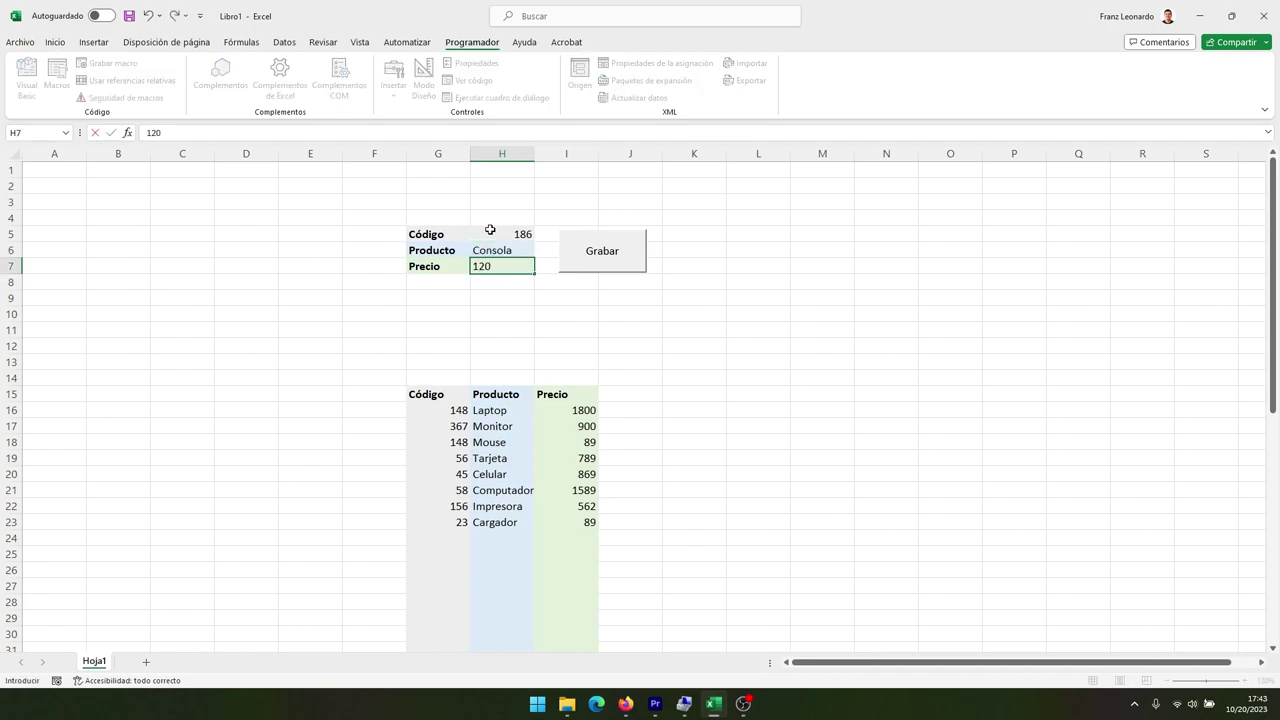
pyautogui.write('0')
pyautogui.click(605, 261)
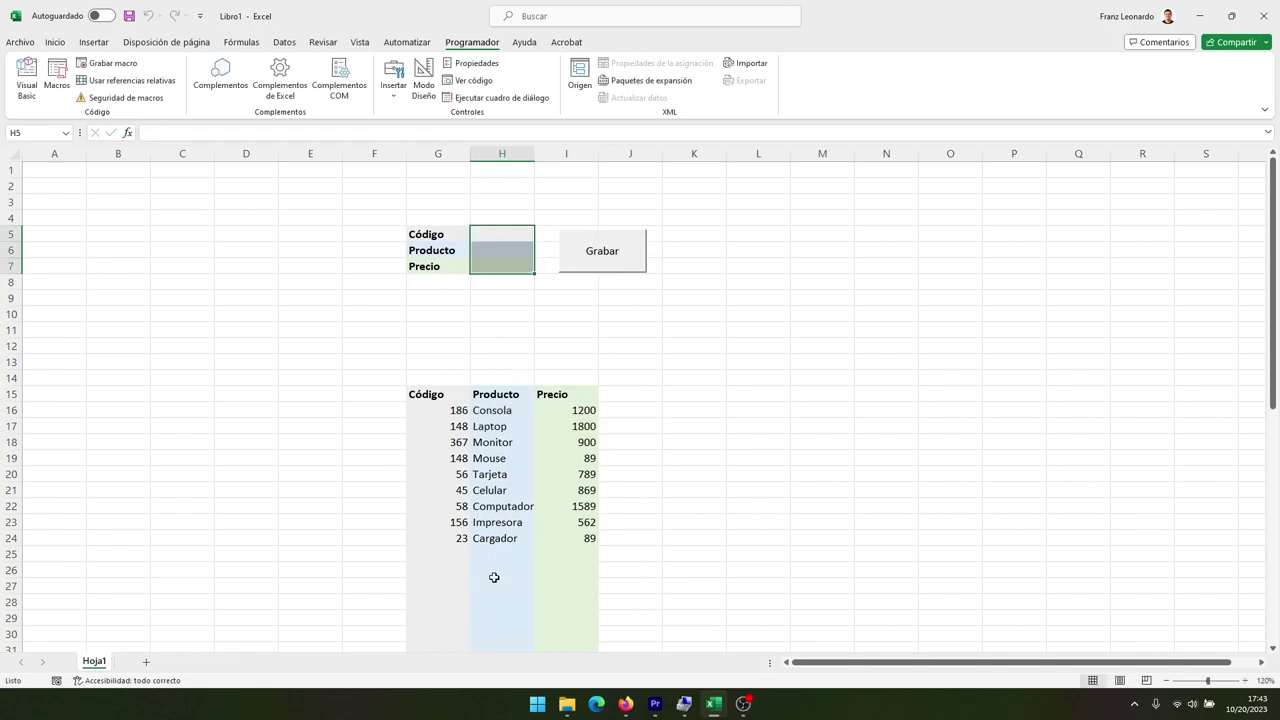